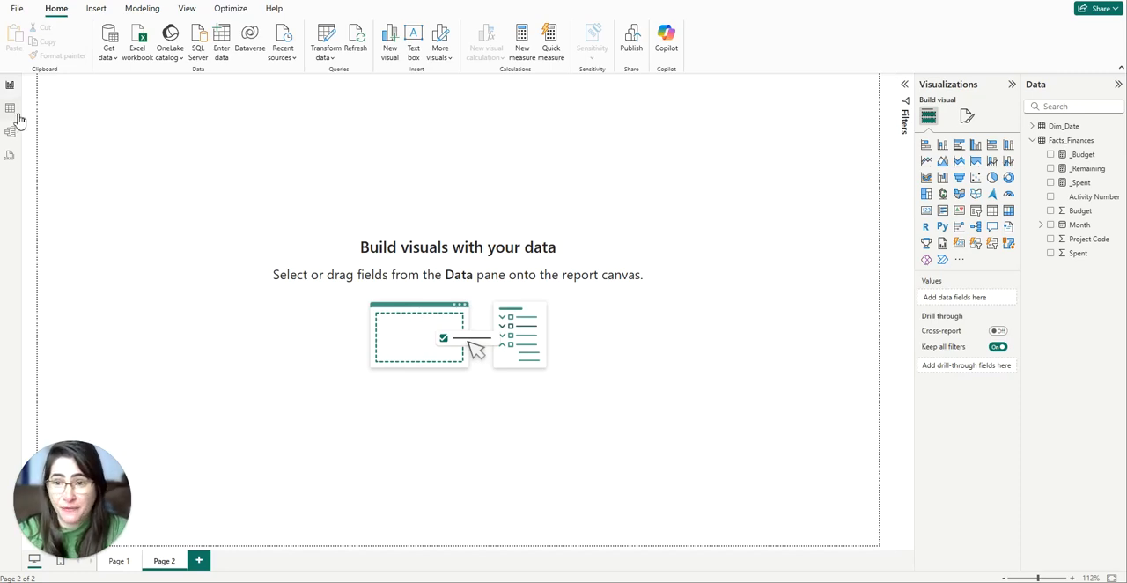
Review the Facts_Finances table data and the formulas of the _Budget, _Spent and _Remaining measures.
left_click(10, 107)
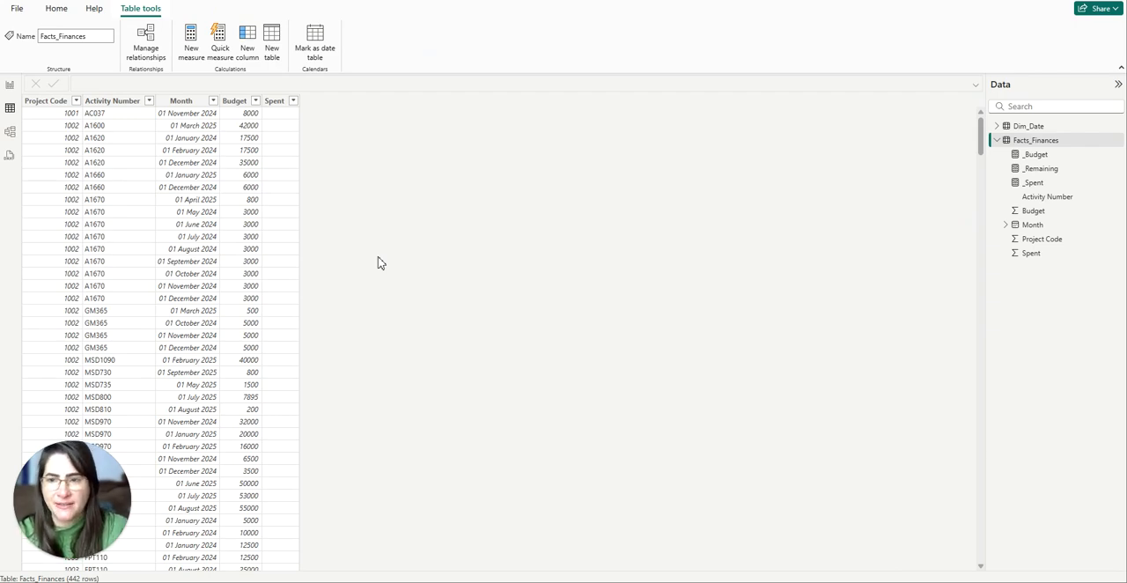
left_click(11, 85)
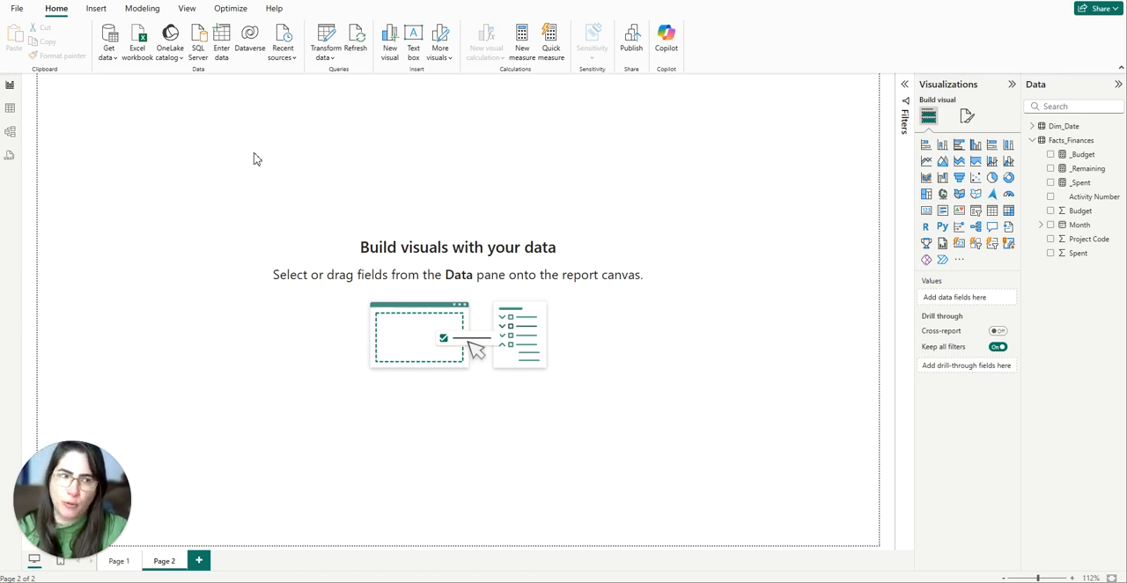
left_click(1083, 156)
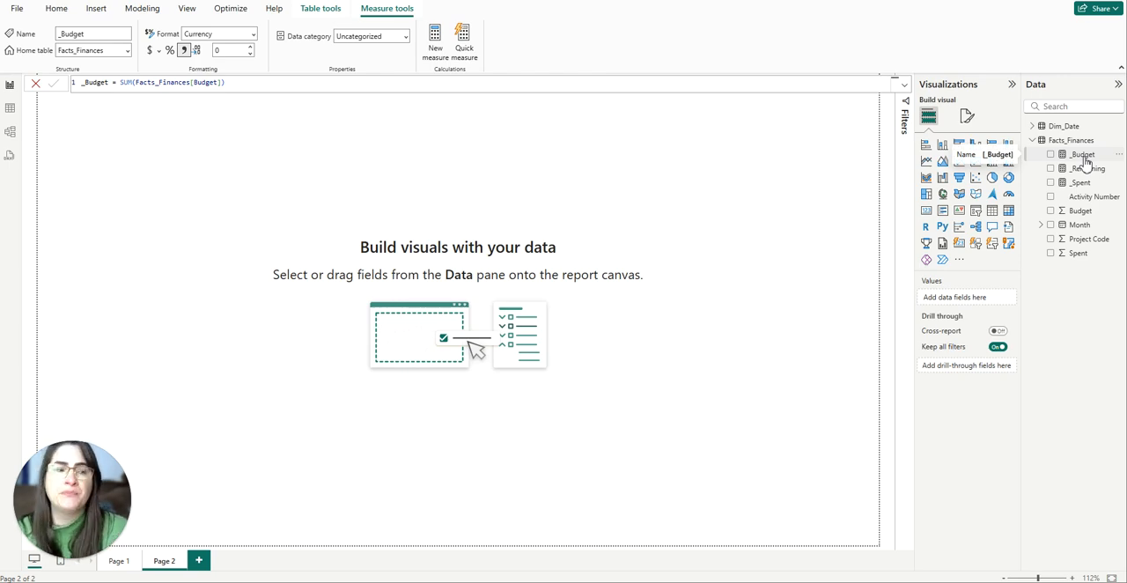
left_click(1081, 183)
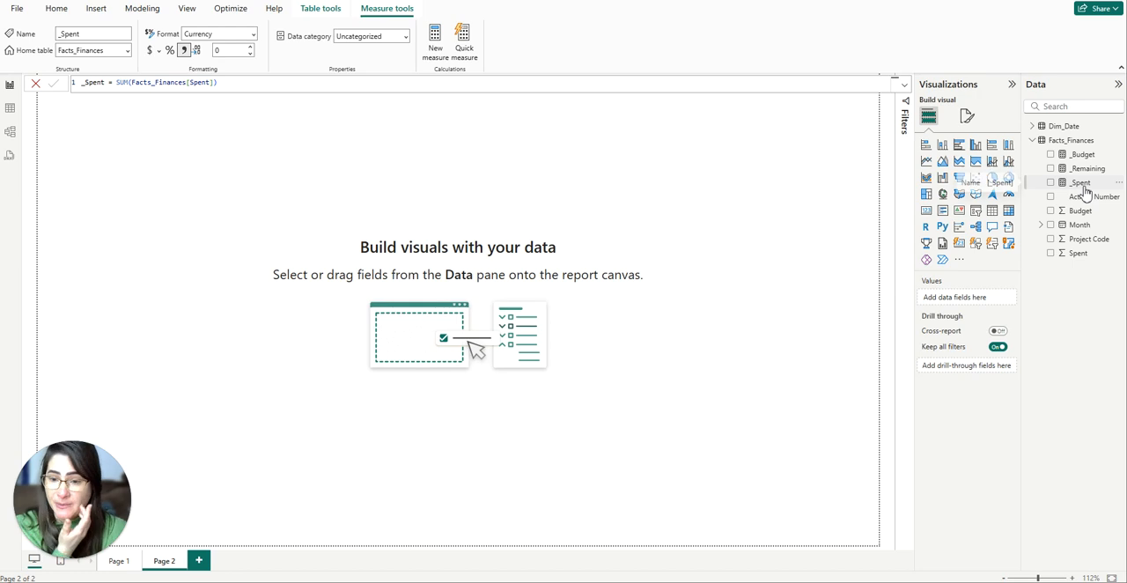
left_click(1086, 169)
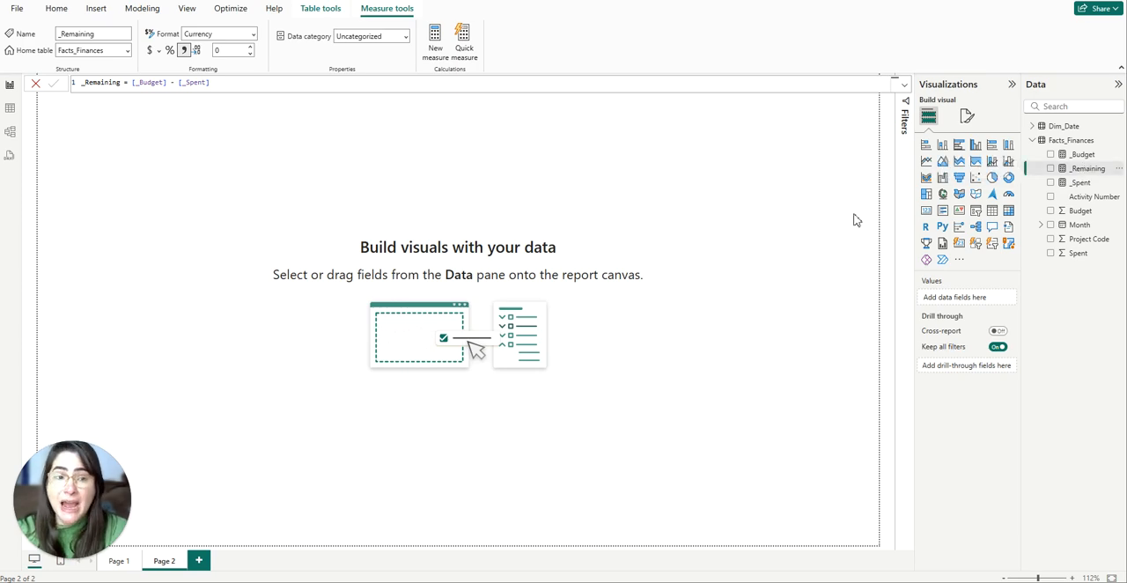
left_click(830, 230)
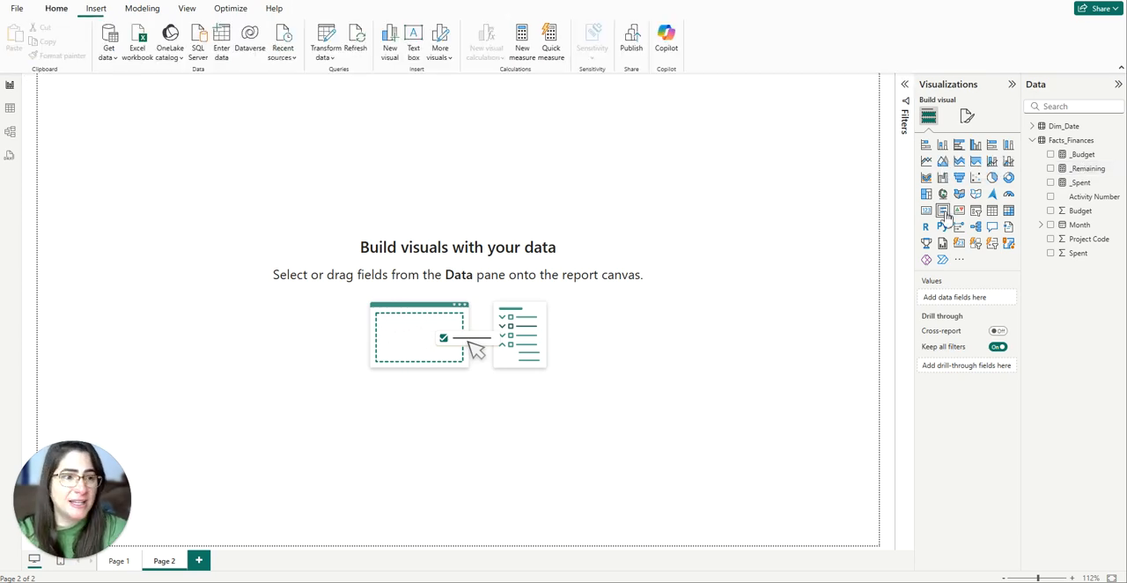
Add a large donut chart to Page 2 with _Spent and _Remaining as values, and centre it roughly on the canvas.
left_click(1008, 177)
left_click_drag(184, 203, 327, 254)
left_click_drag(377, 296, 646, 484)
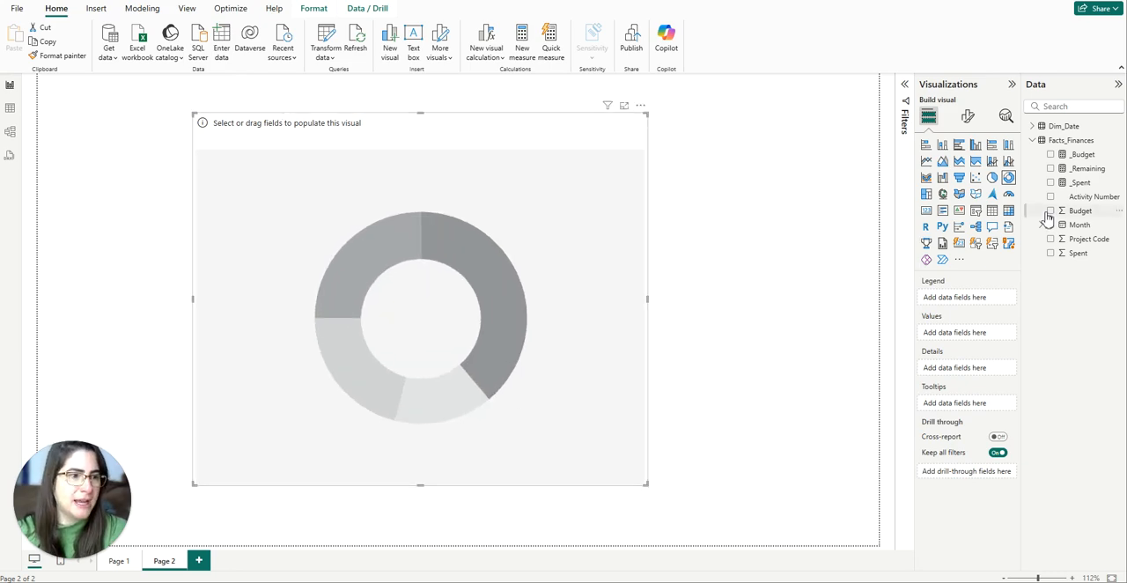
left_click_drag(1079, 182, 972, 335)
left_click_drag(1092, 168, 959, 344)
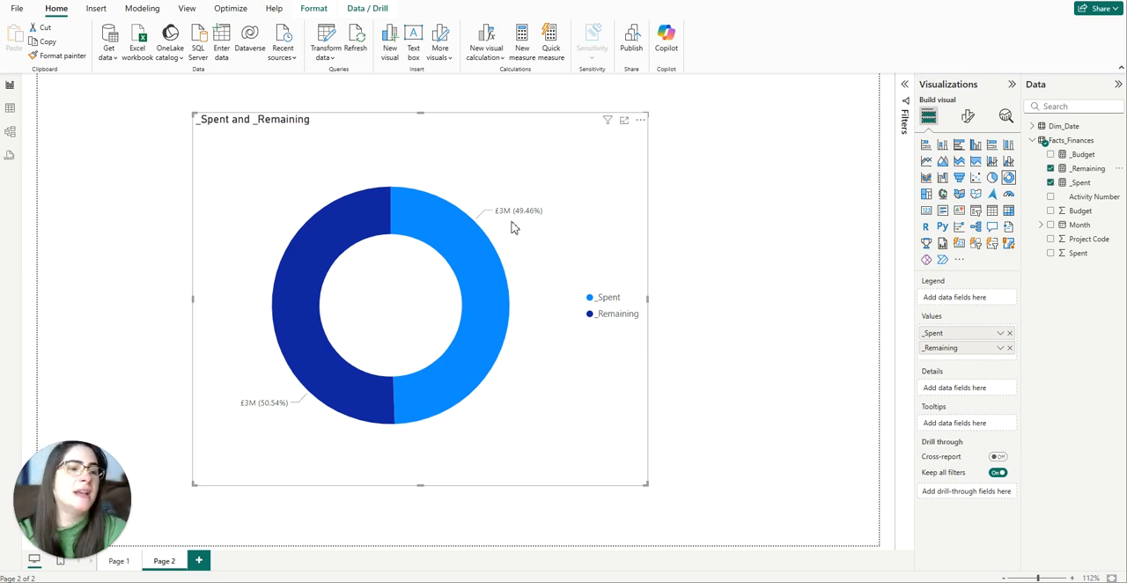
left_click_drag(513, 227, 543, 229)
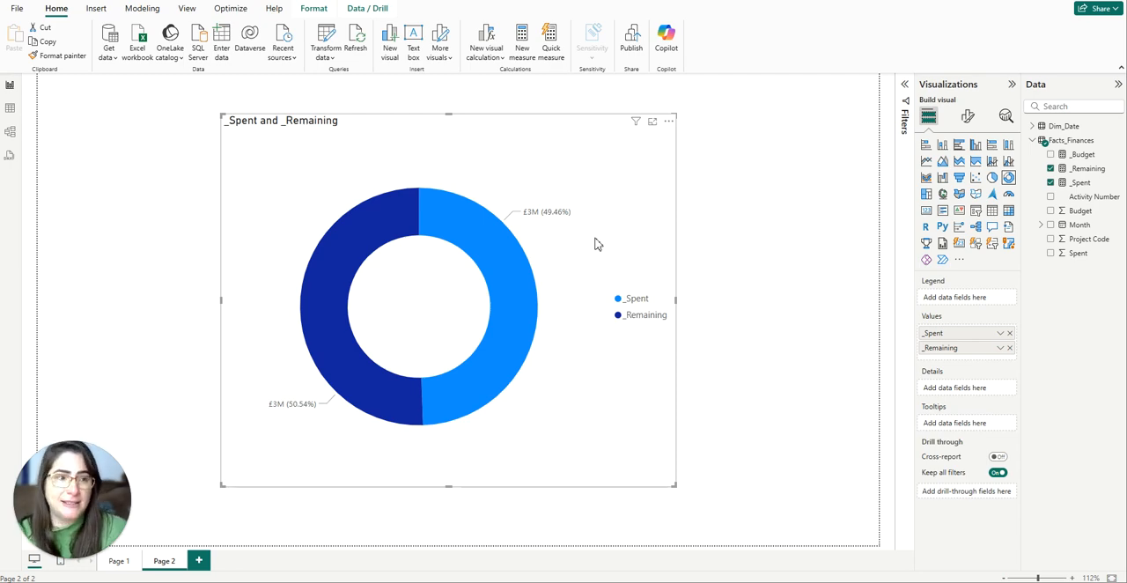
Color the donut's _Spent slice dark blue (#12239E) and its _Remaining slice grey.
left_click(967, 116)
left_click(936, 223)
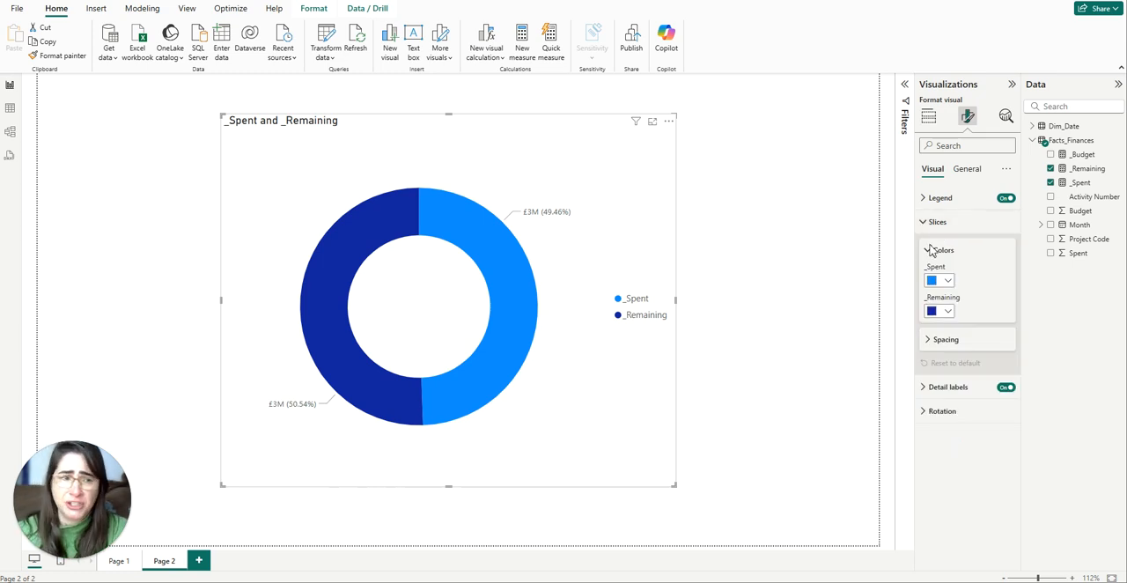
left_click(947, 280)
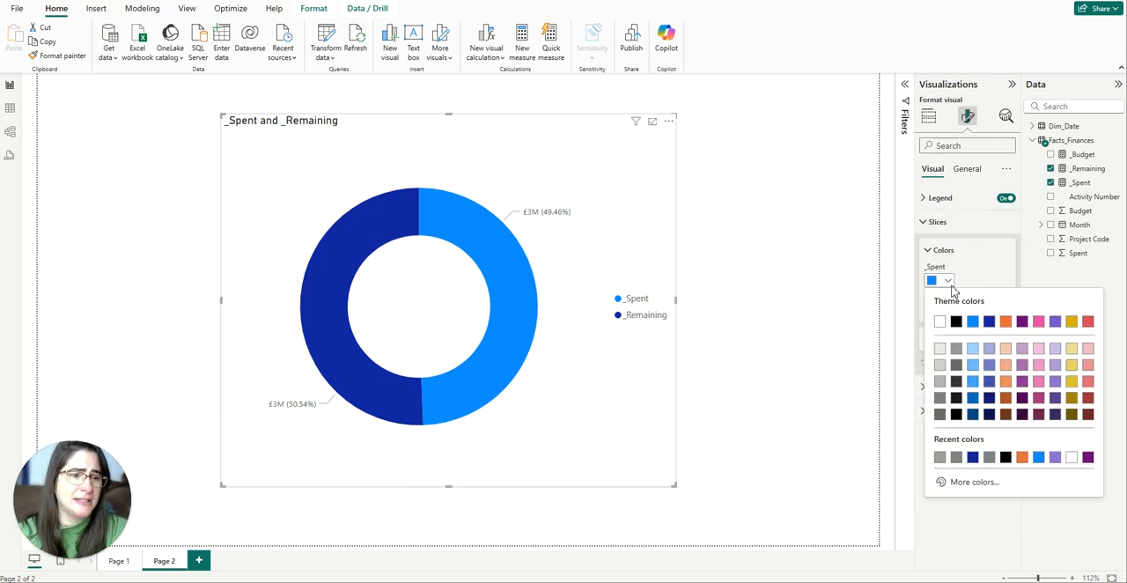
left_click(978, 457)
left_click(948, 312)
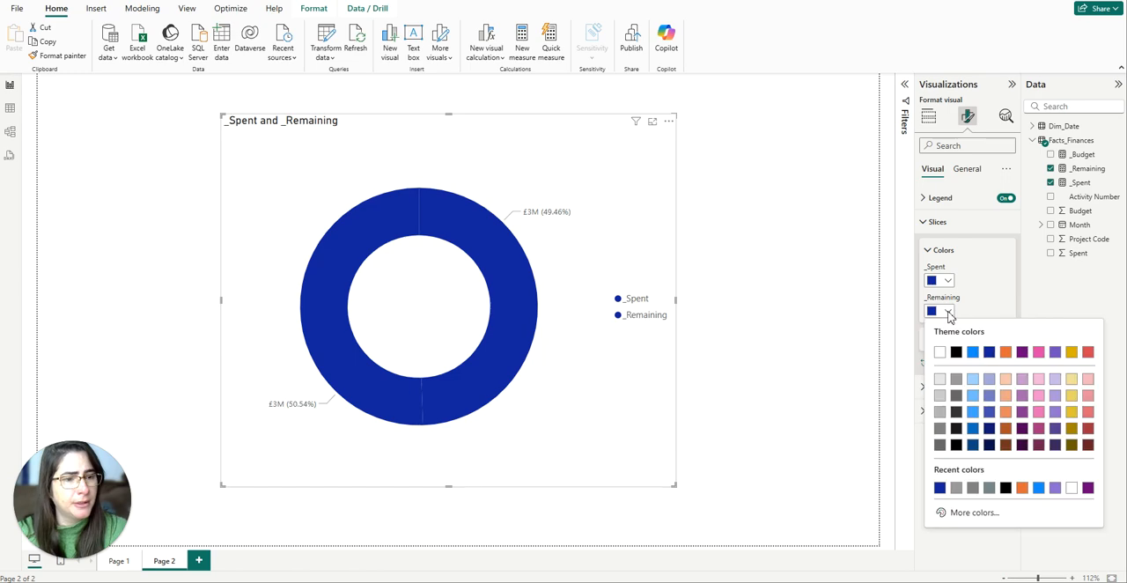
left_click(956, 487)
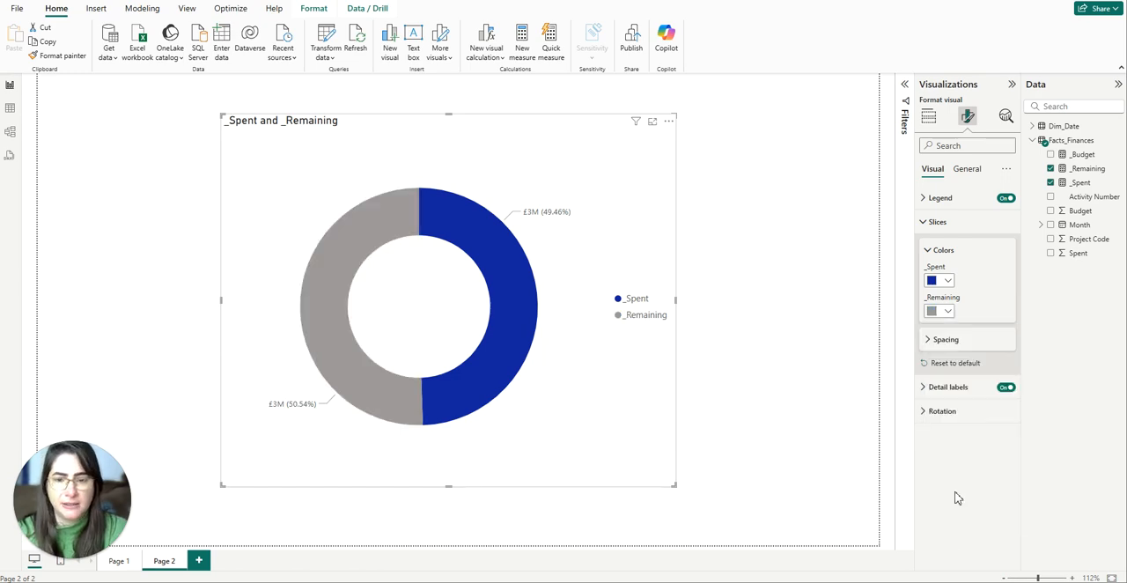
left_click(936, 227)
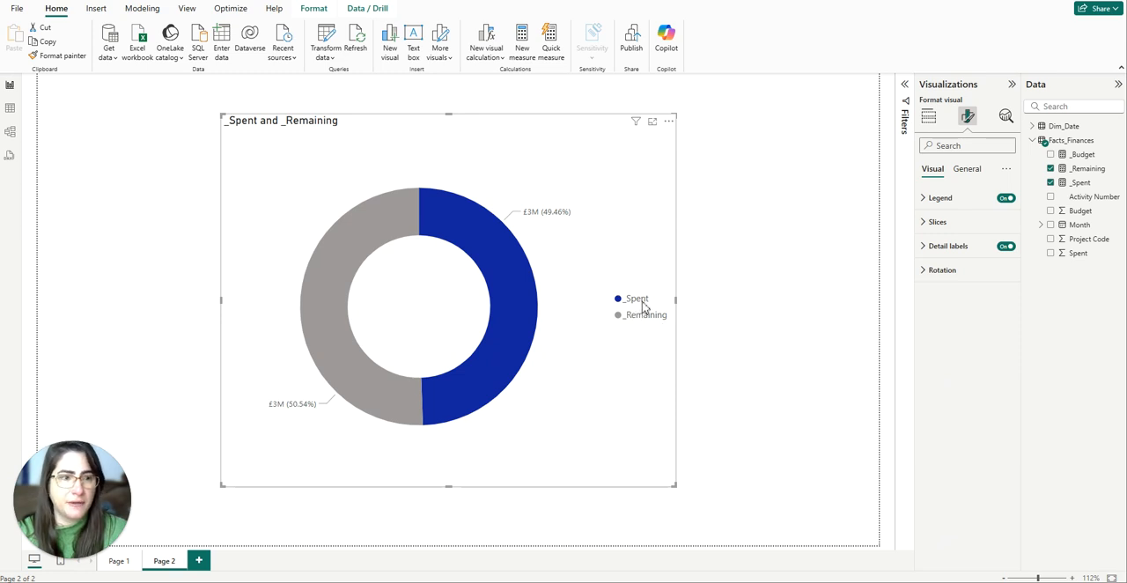
Turn off the donut chart's legend and set the detail label contents to All detail labels.
left_click(1005, 198)
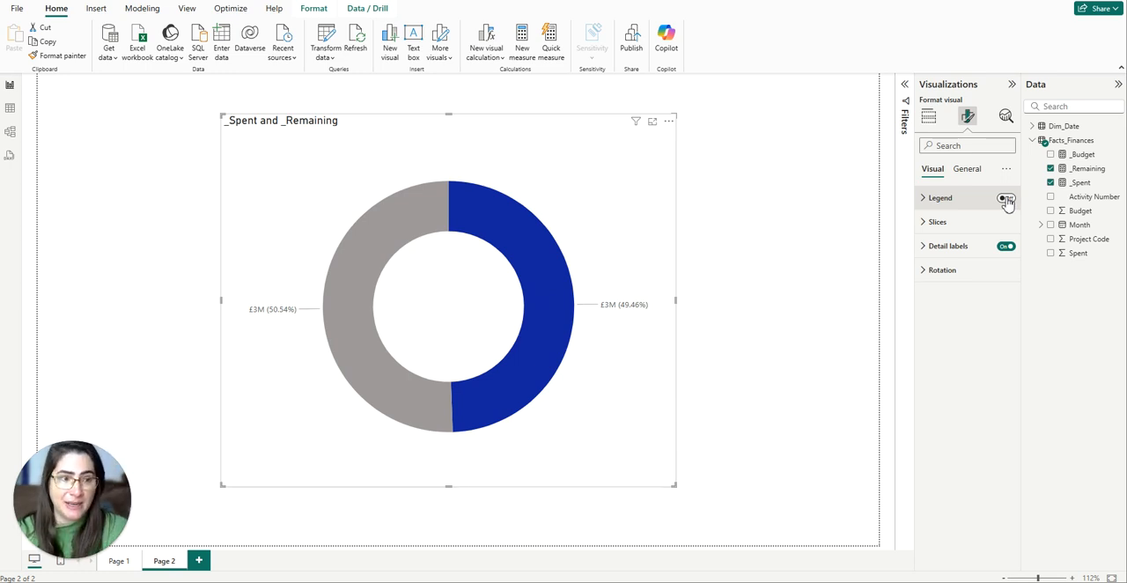
left_click(931, 247)
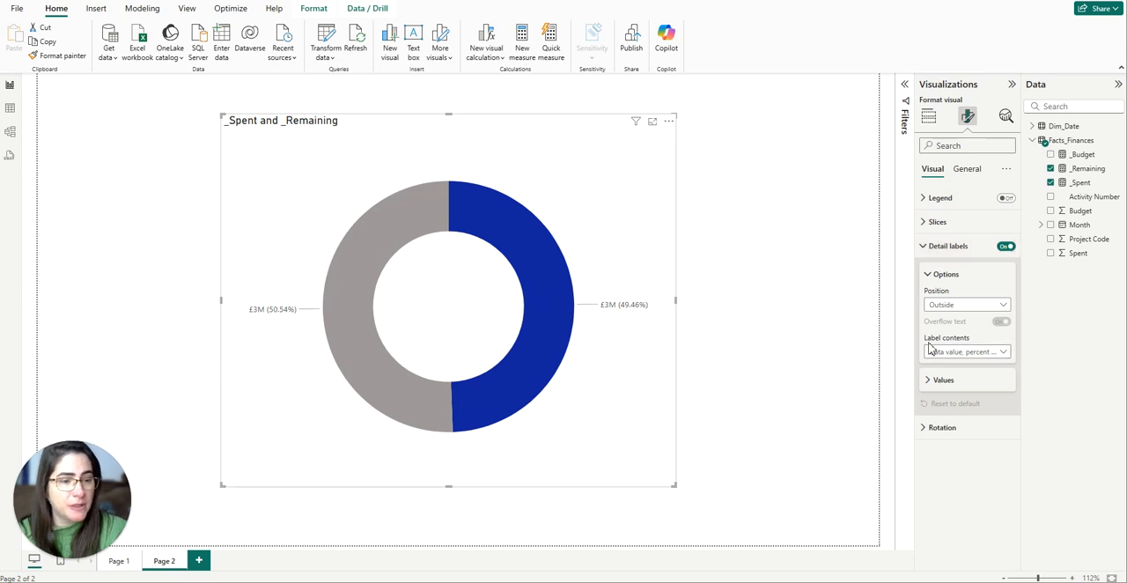
left_click(1004, 353)
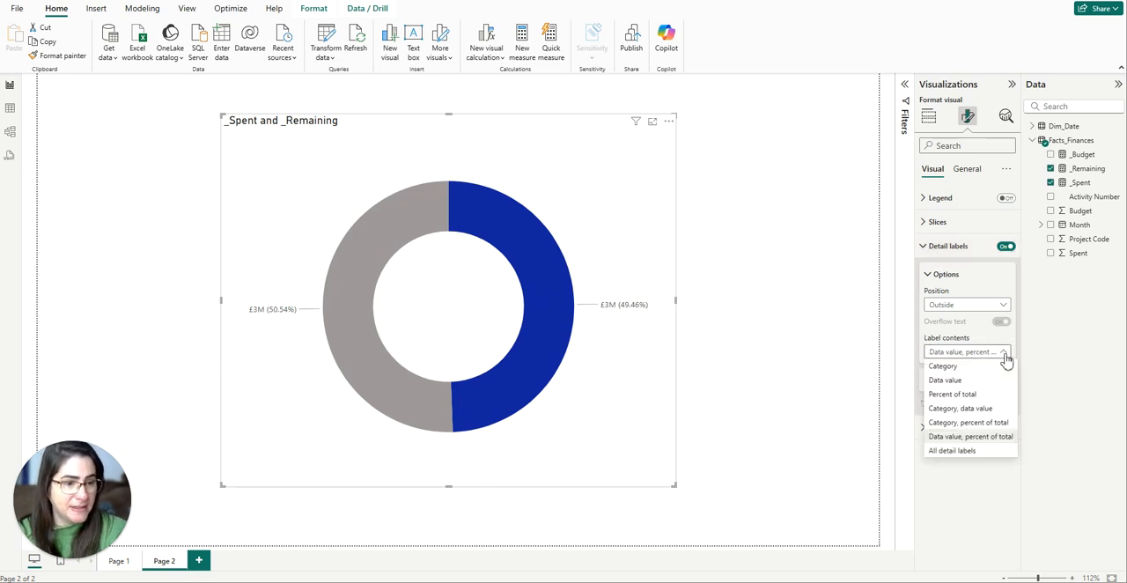
left_click(949, 452)
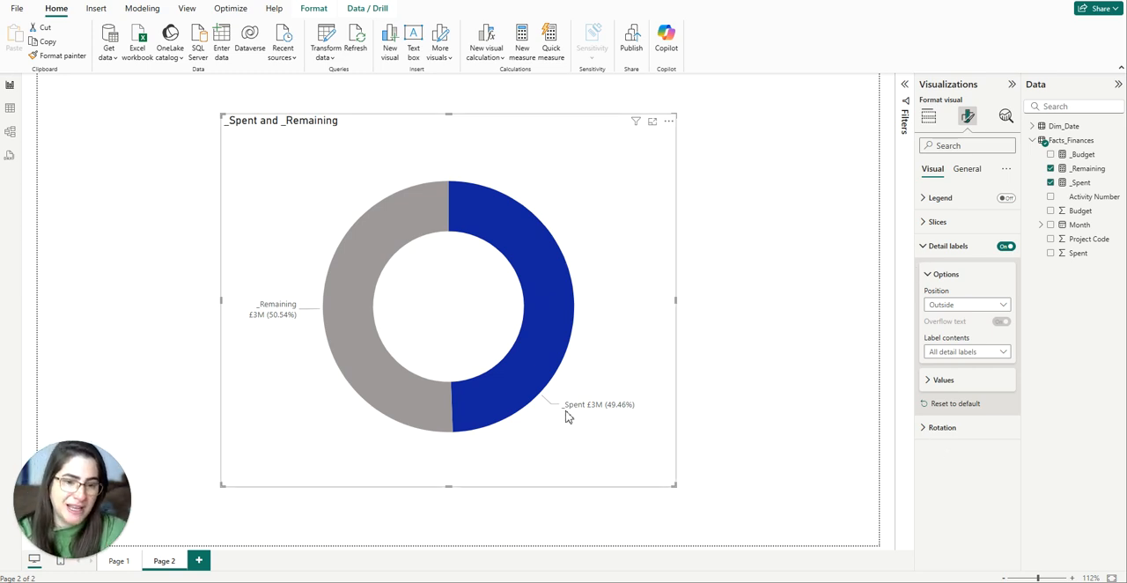
Rename the donut chart's value fields to Spent and Remaining, without the leading underscores.
left_click(928, 117)
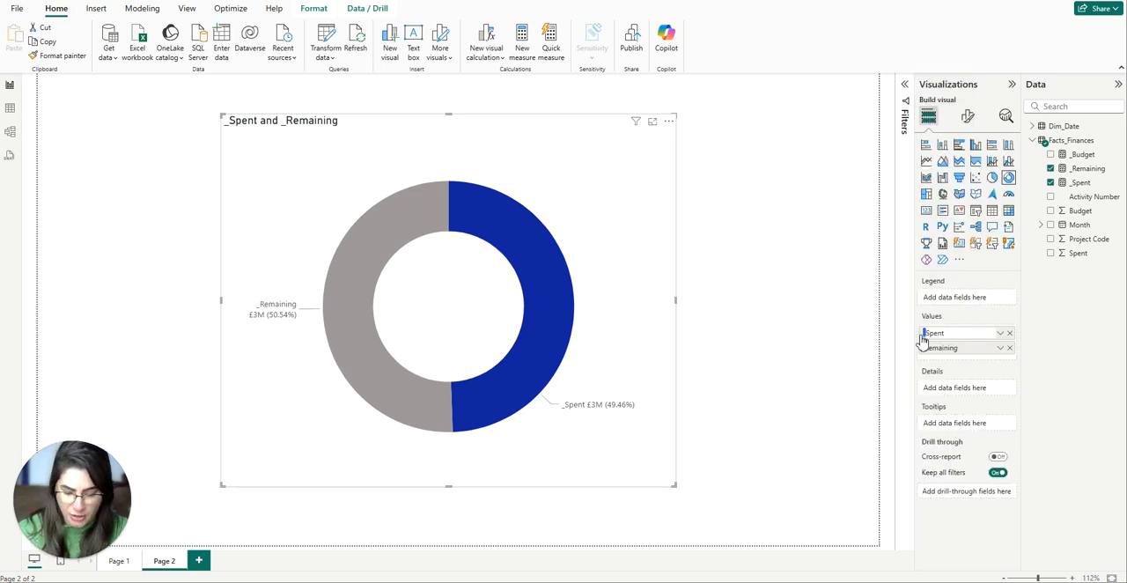
key("Return")
double_click(928, 349)
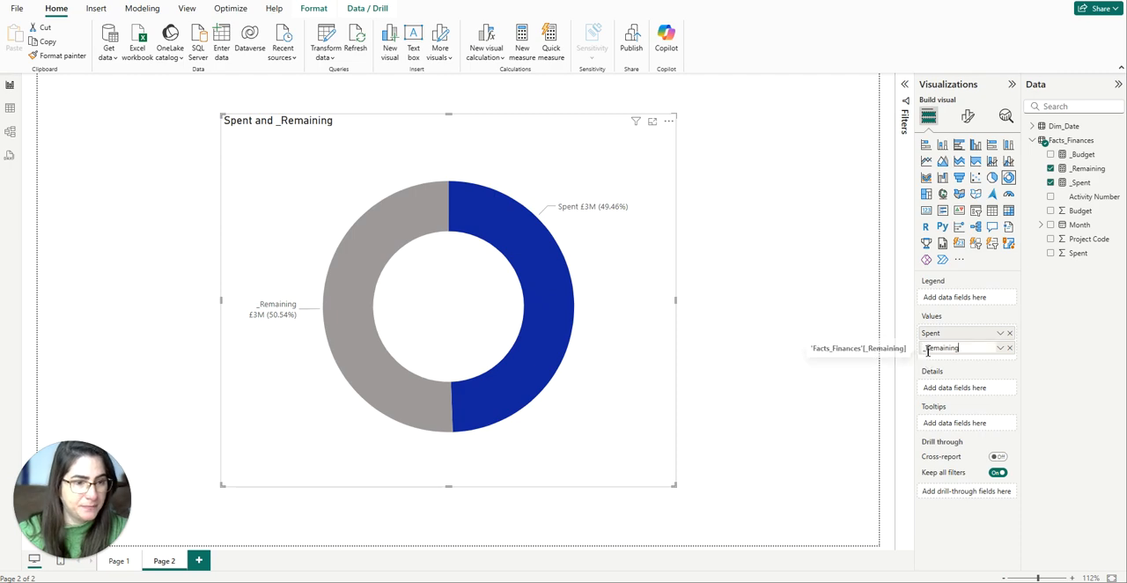
left_click(920, 350)
key("Delete")
key("Return")
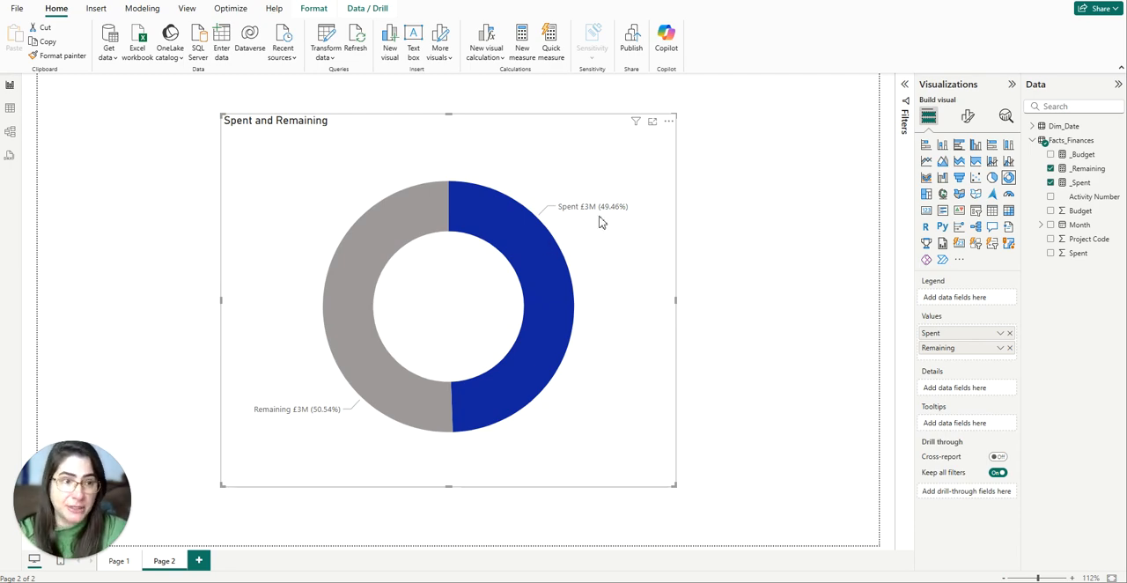
Set the detail labels to 1 value decimal place and 0 percentage decimal places.
left_click(967, 116)
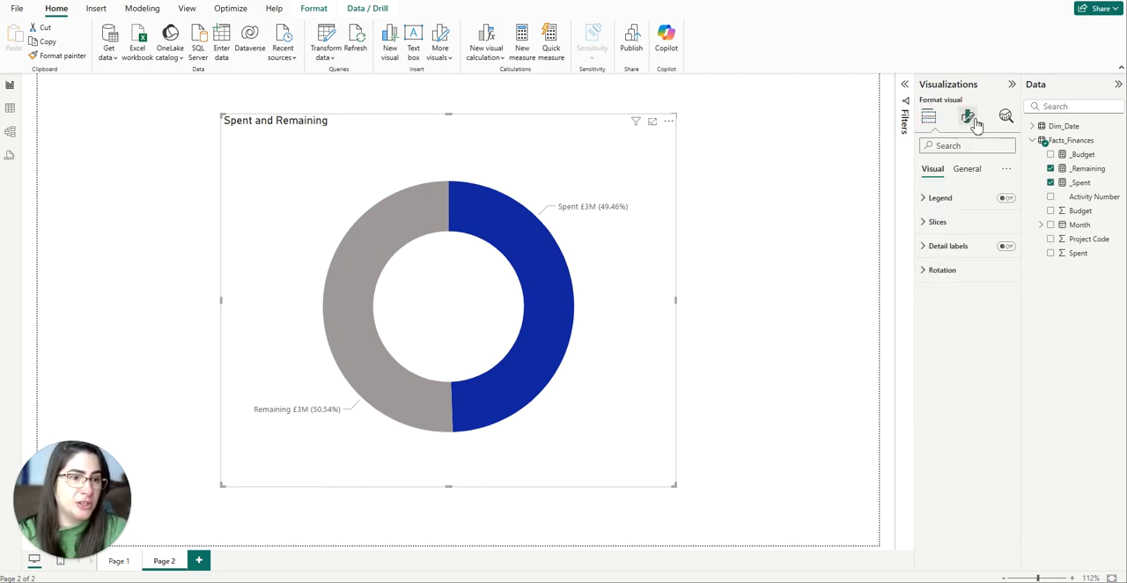
left_click(940, 246)
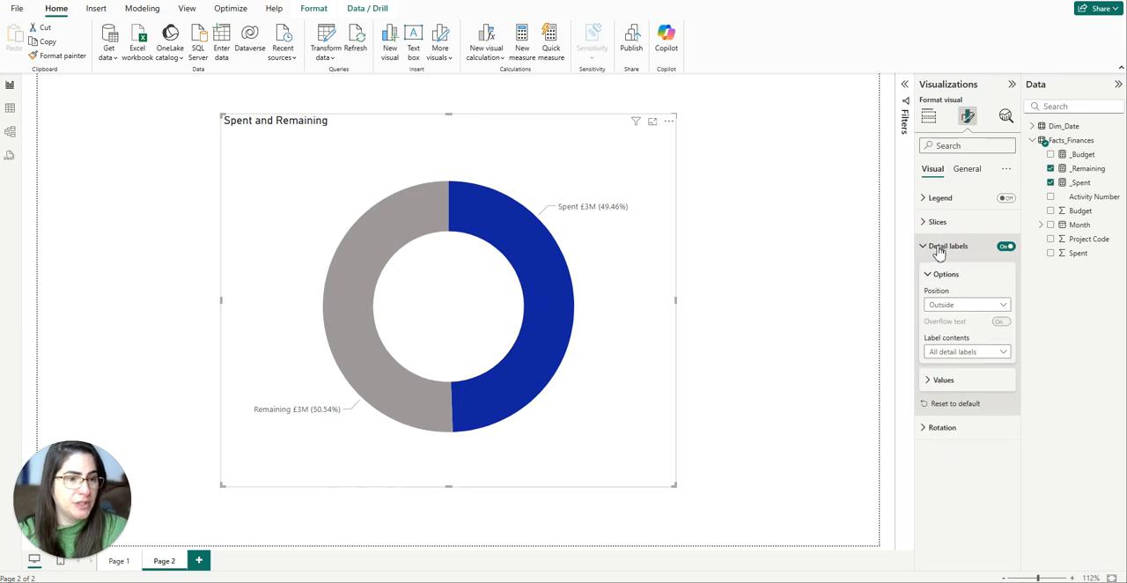
left_click(943, 379)
scroll(946, 380, "down", 2)
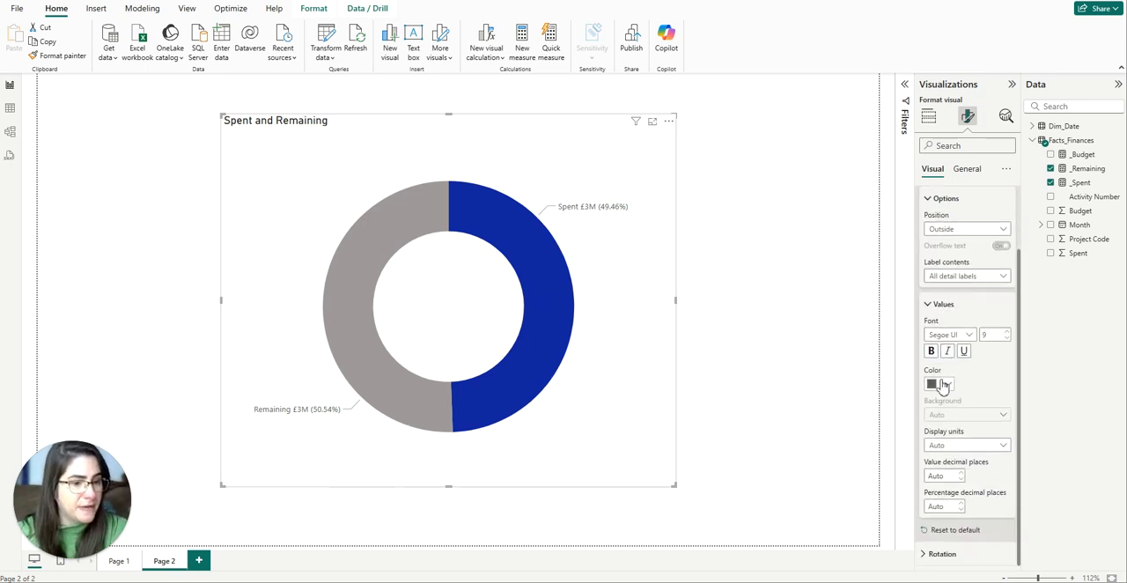
left_click(939, 474)
type("1")
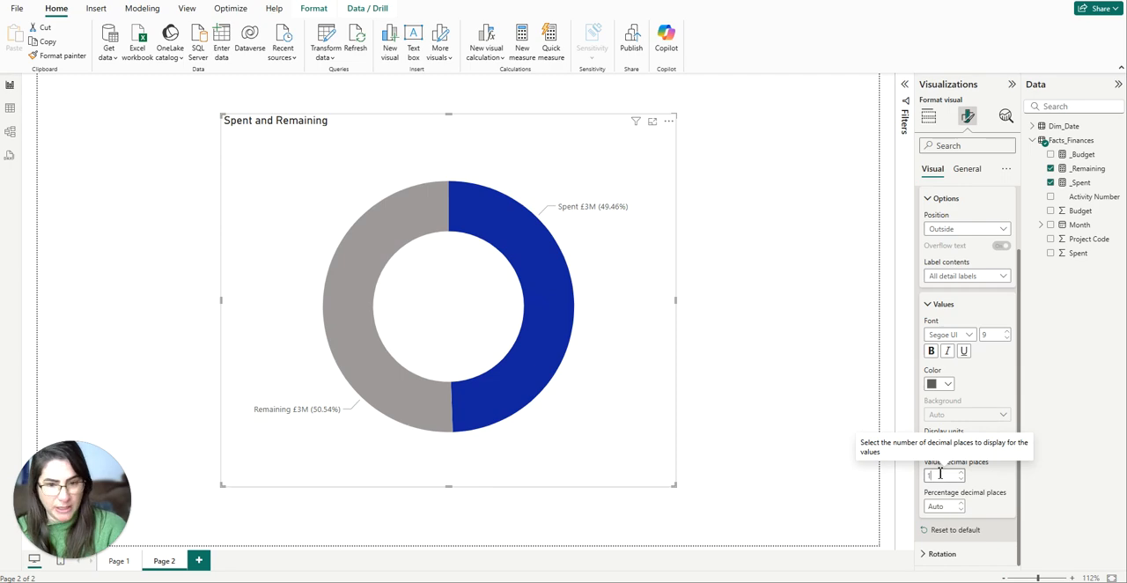
left_click(938, 506)
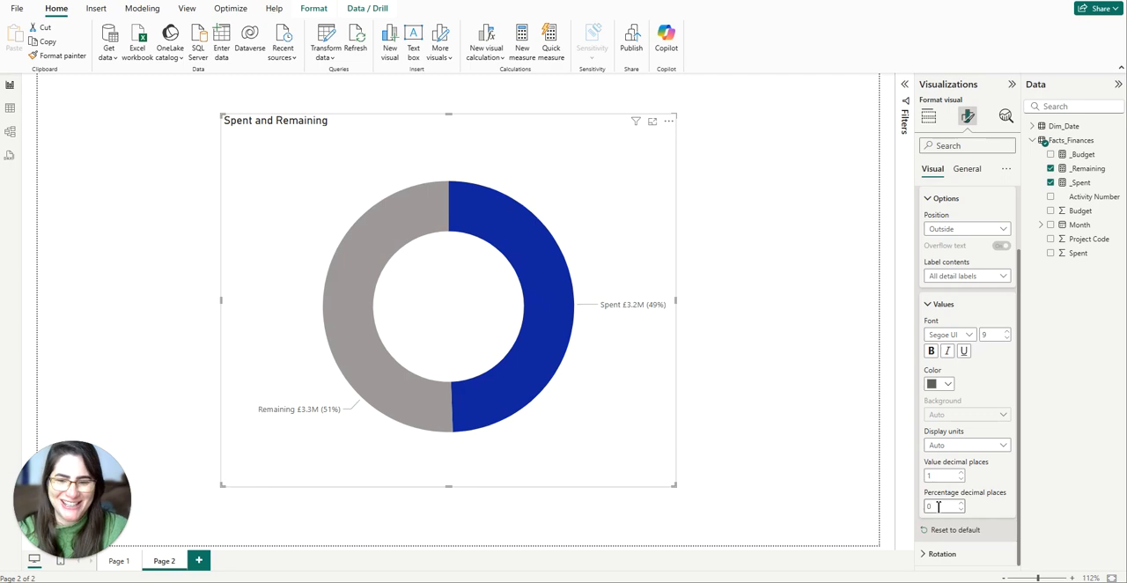
Set the detail labels' font size to 16 and their color to black.
left_click(986, 336)
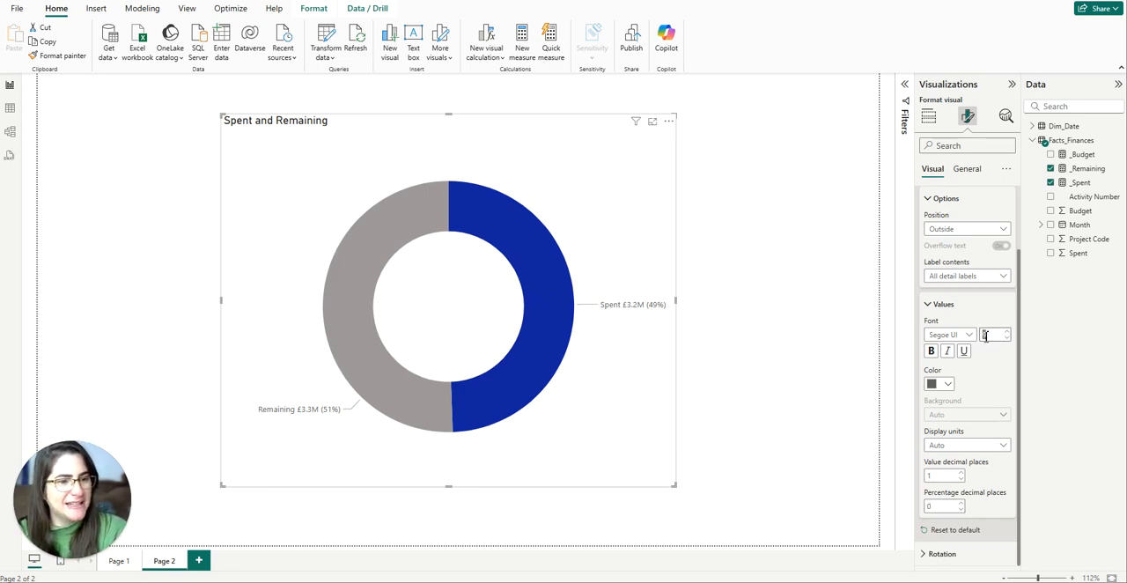
key("Return")
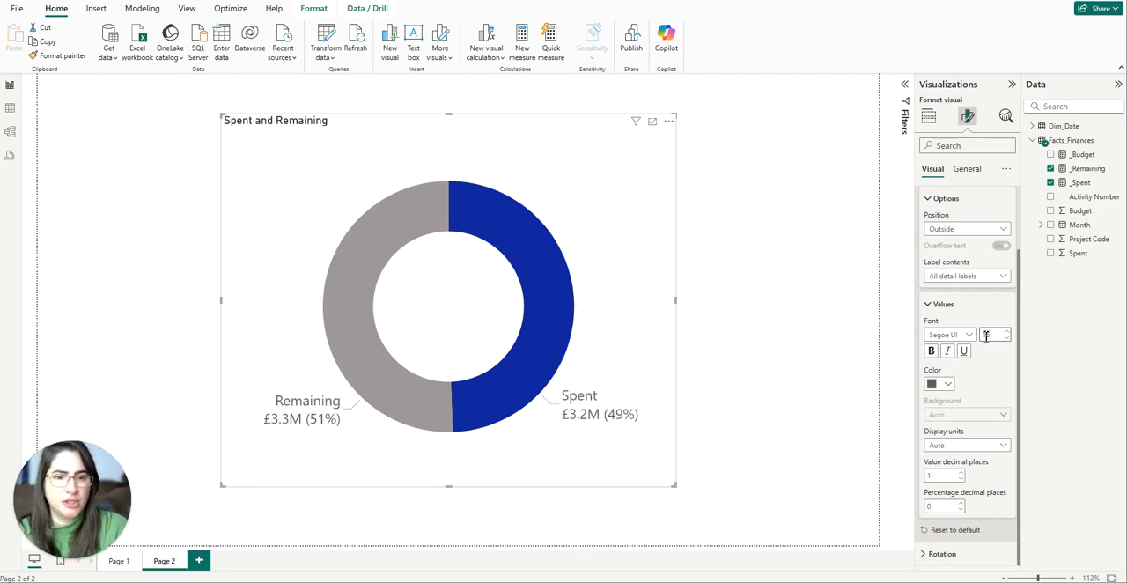
left_click(938, 384)
left_click(950, 194)
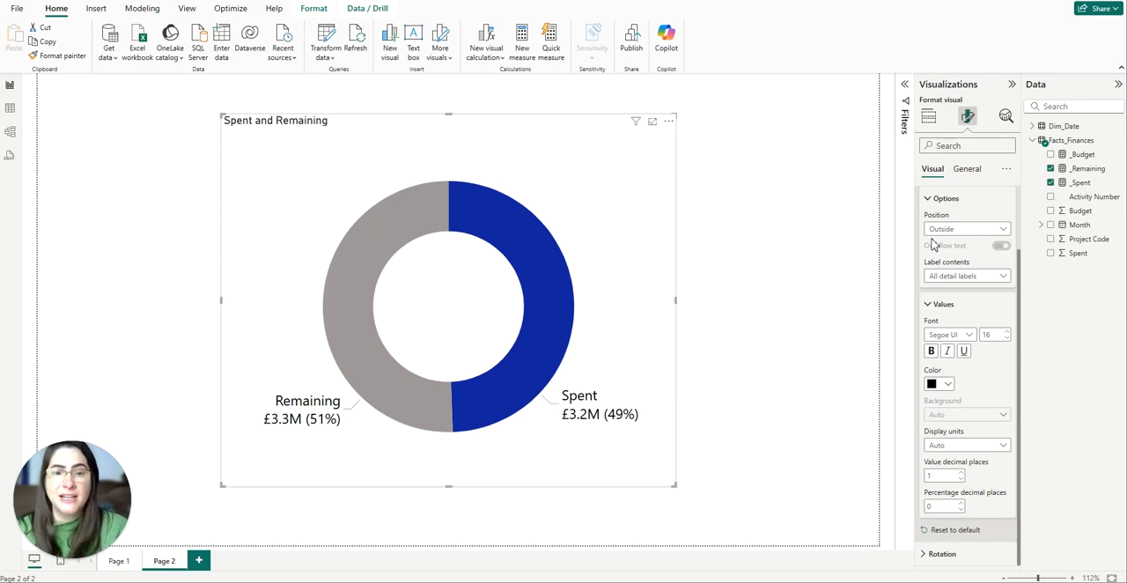
Change the donut chart's title text to "Budget Progress to Date".
left_click(968, 170)
left_click(951, 222)
left_click_drag(929, 279, 1006, 278)
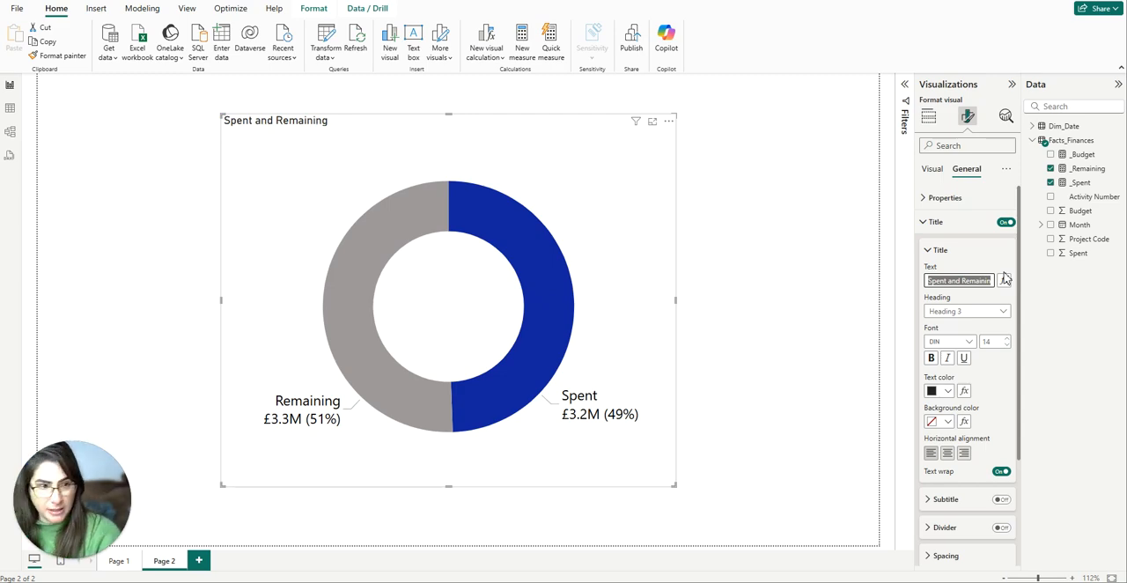
key("BackSpace")
type("Budget")
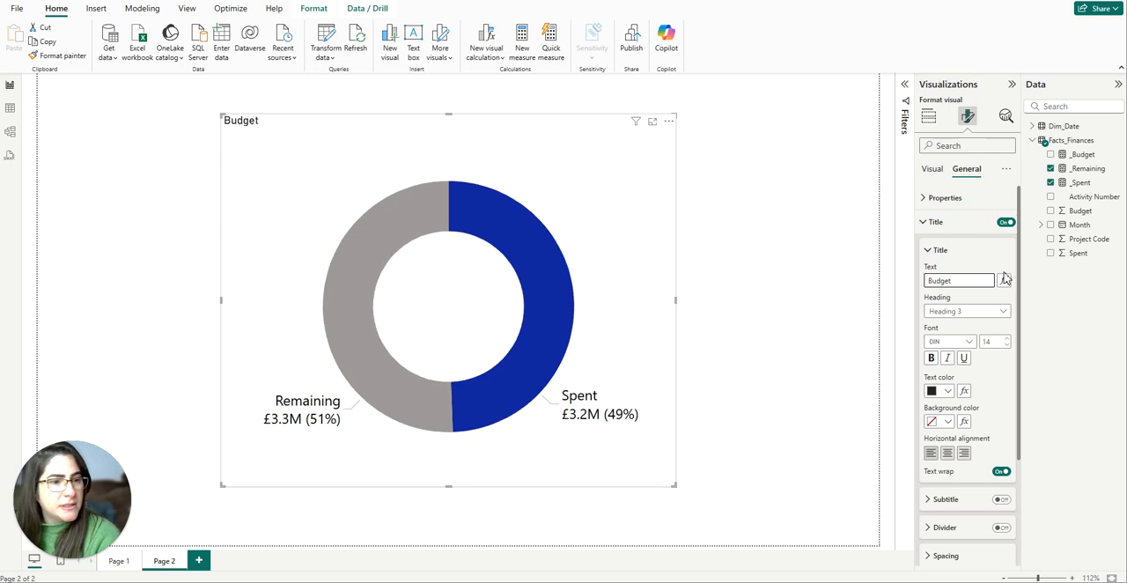
type(" Progress")
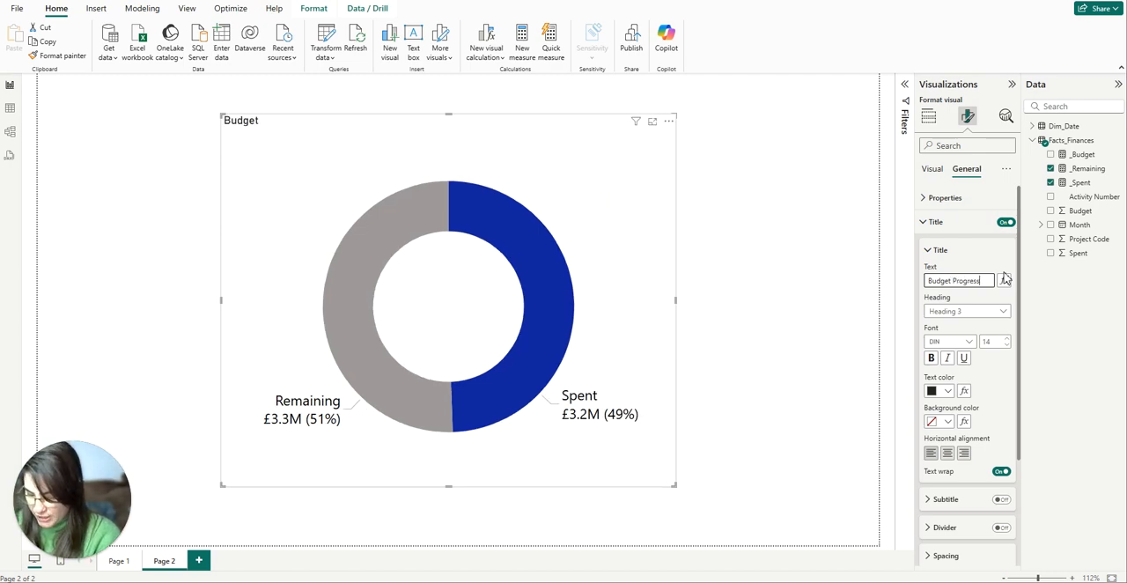
type(" to Date")
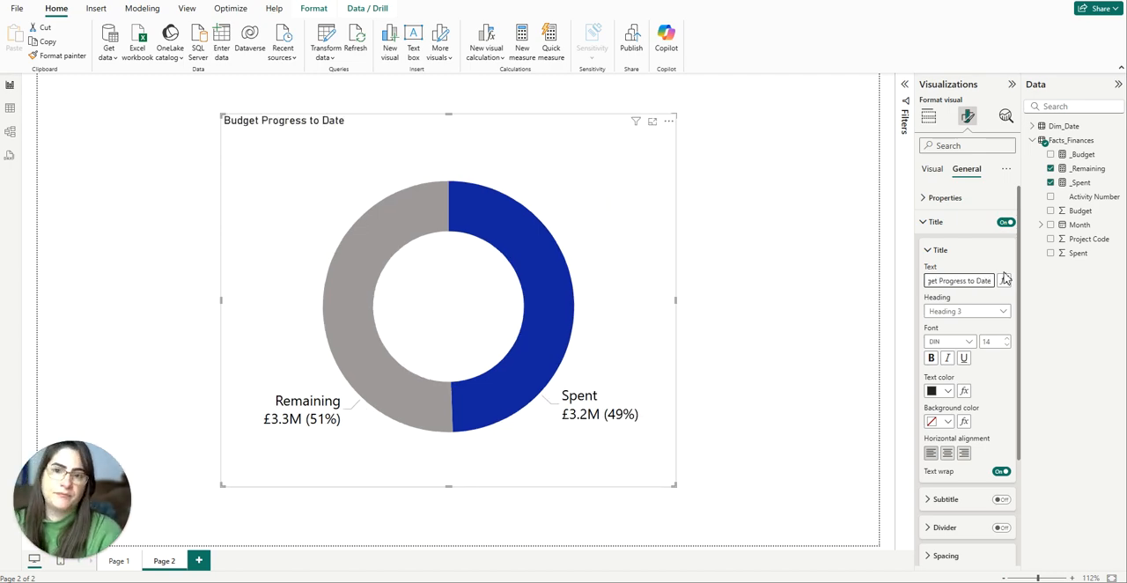
Set the chart title's font size to 25 and make it bold.
double_click(999, 342)
type("25")
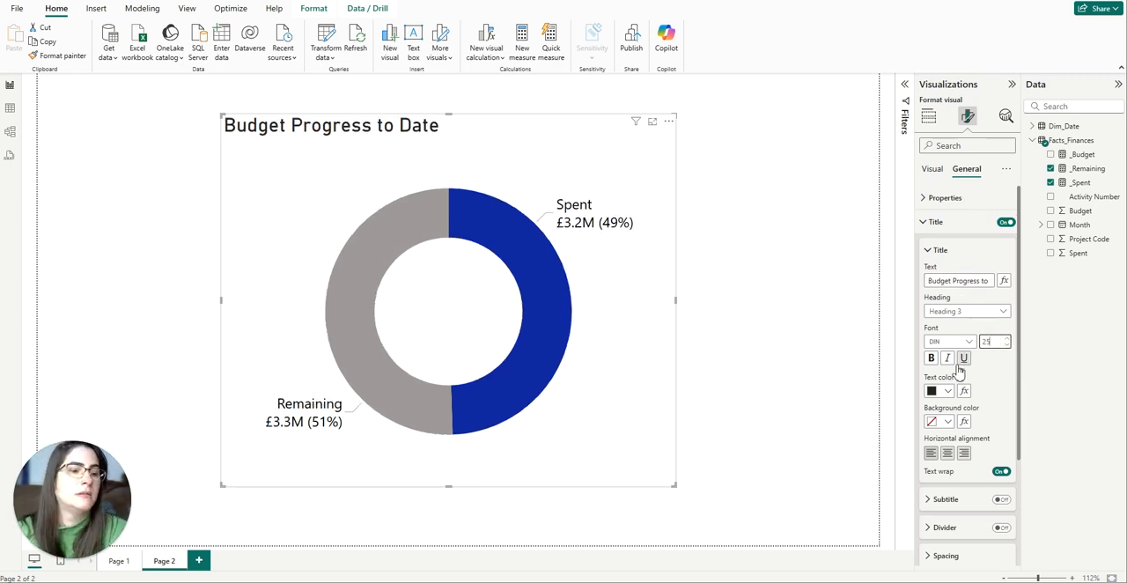
left_click(931, 358)
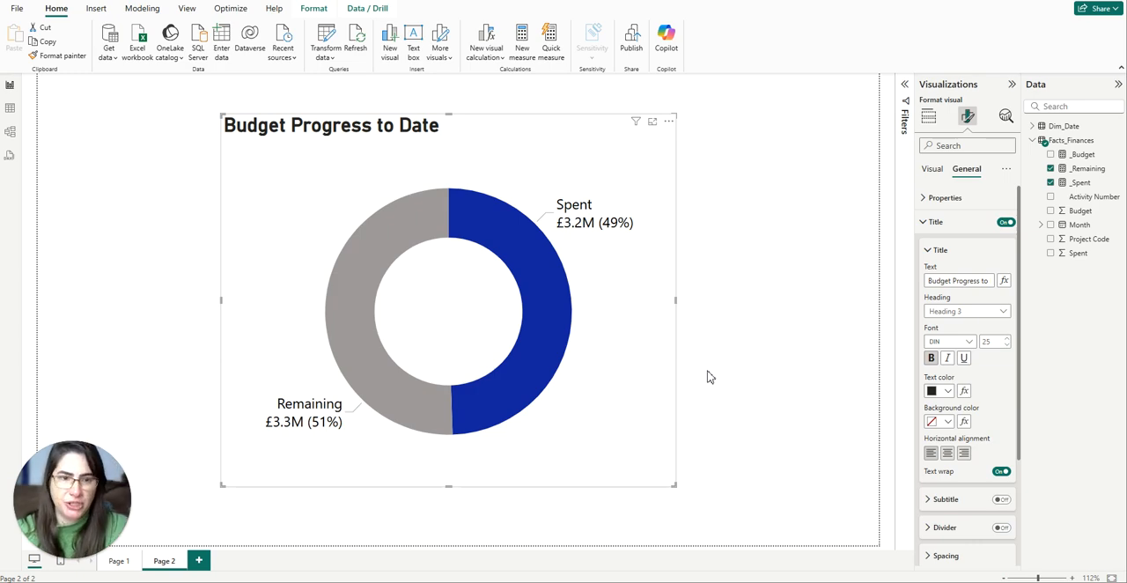
Add a card visual for the _Budget measure from Facts_Finances and rename its field to "Total Budget".
left_click(710, 374)
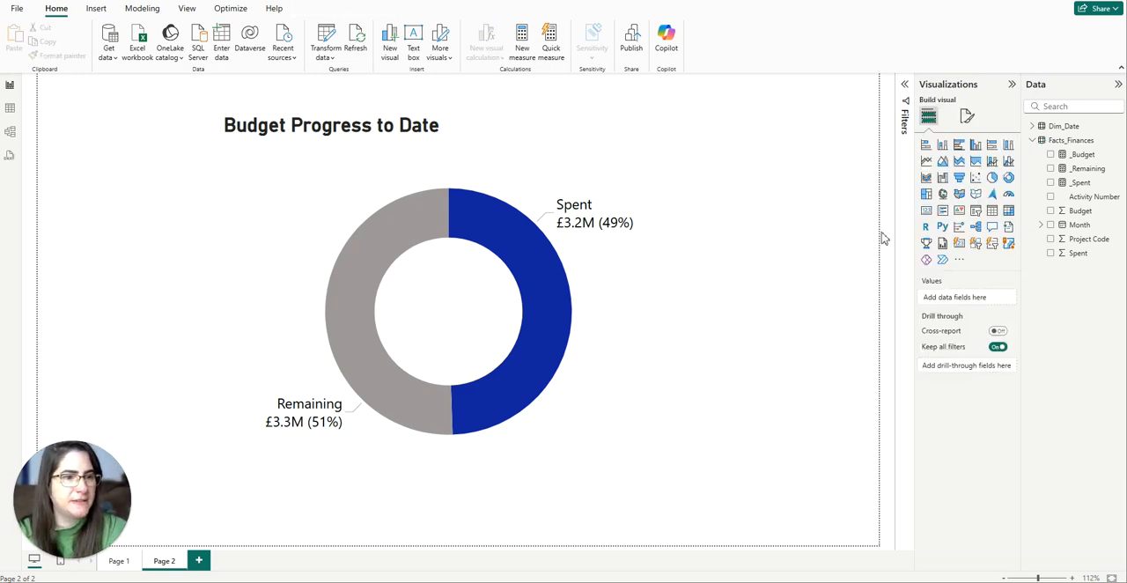
left_click(926, 213)
left_click_drag(254, 326, 409, 323)
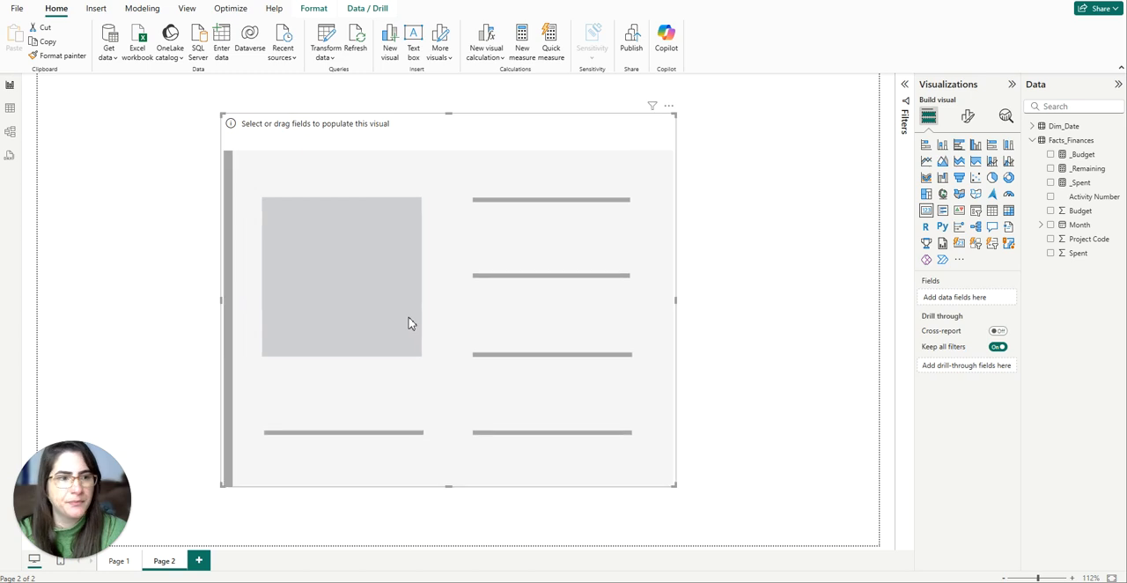
left_click_drag(1077, 154, 956, 301)
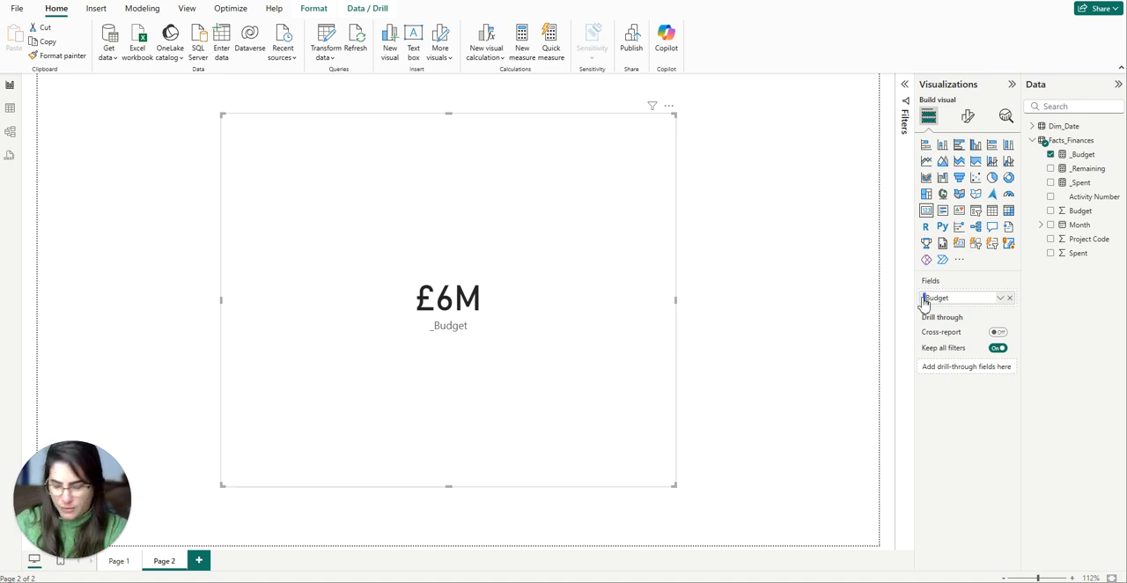
type("Total")
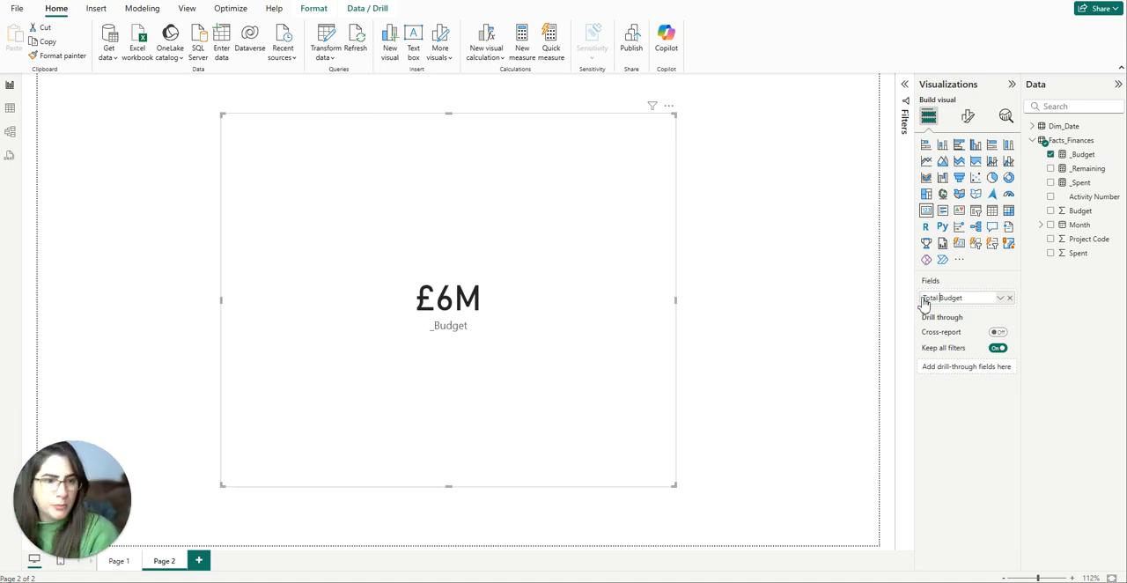
key("Return")
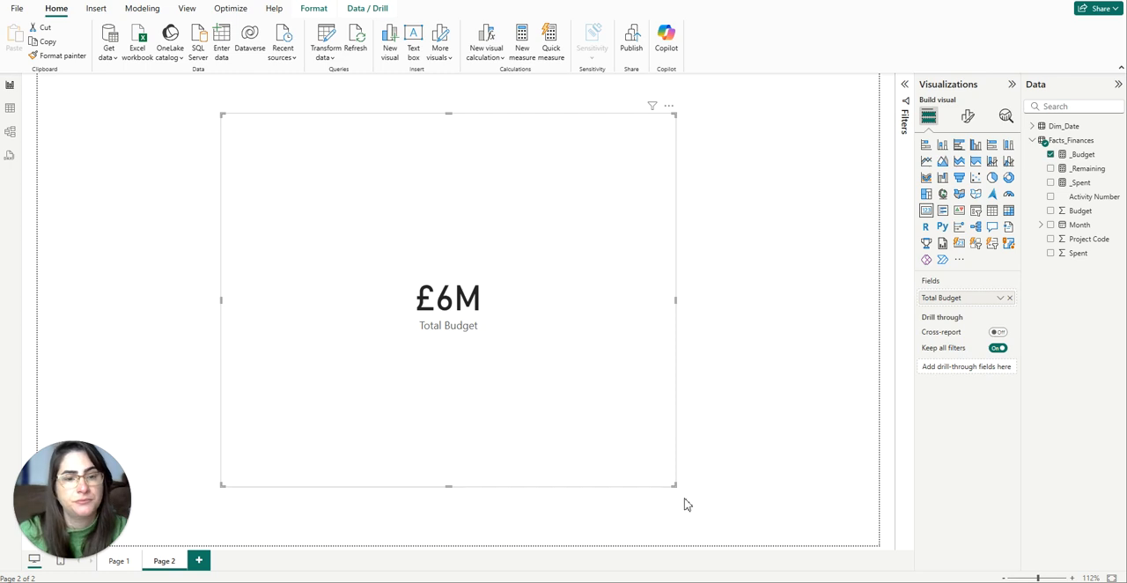
Shrink the Total Budget card and place it over the donut chart's central hole.
left_click_drag(673, 485, 523, 387)
left_click_drag(566, 426, 520, 373)
left_click_drag(352, 274, 360, 294)
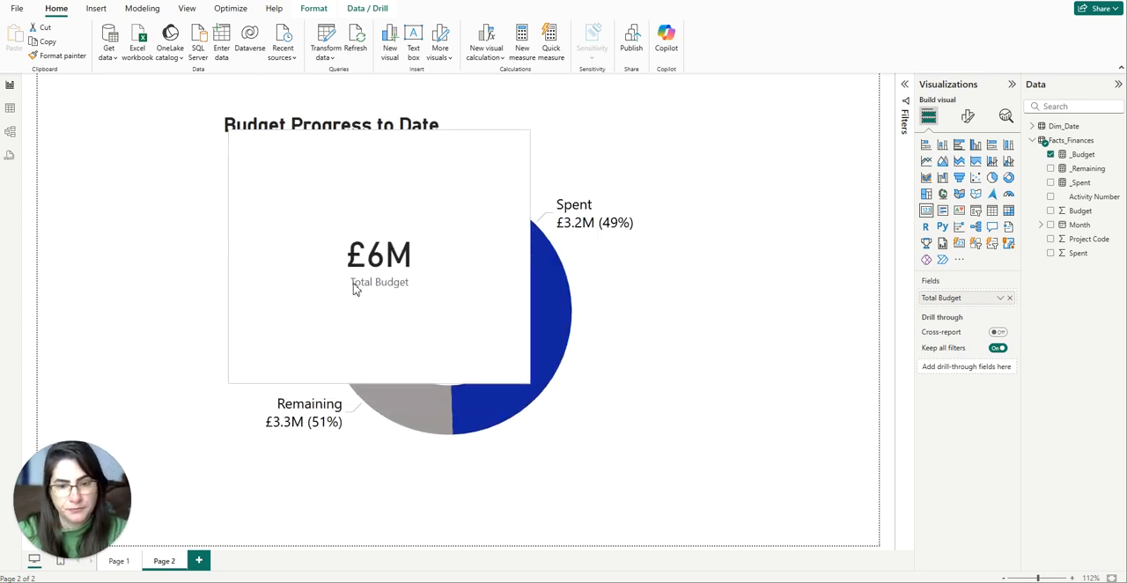
left_click_drag(222, 270, 375, 299)
left_click_drag(466, 144, 458, 244)
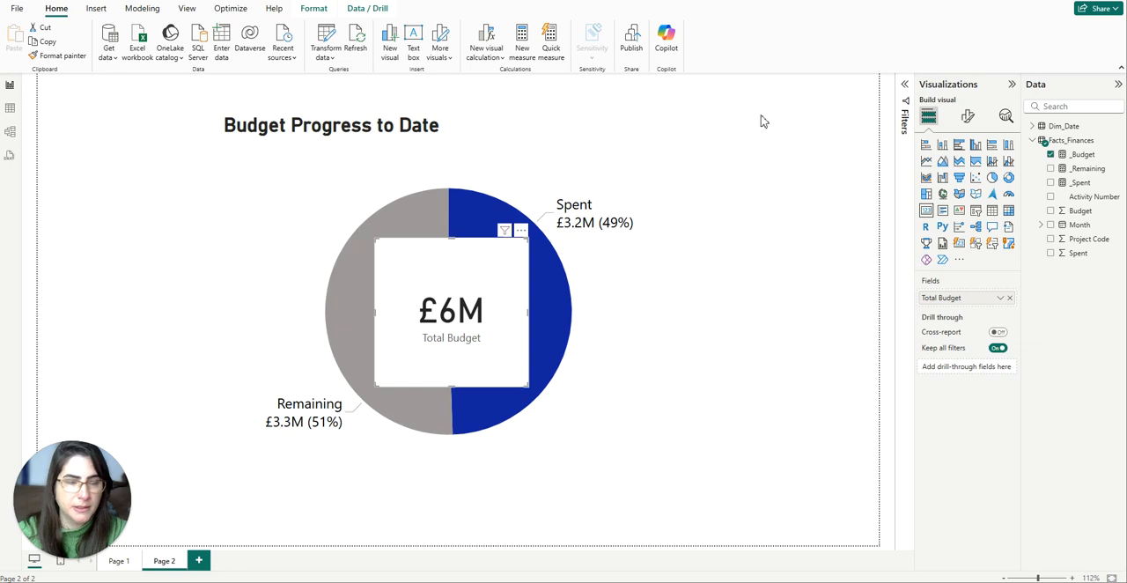
Turn off the card's background and narrow the card to match the width of the donut's hole.
left_click(970, 123)
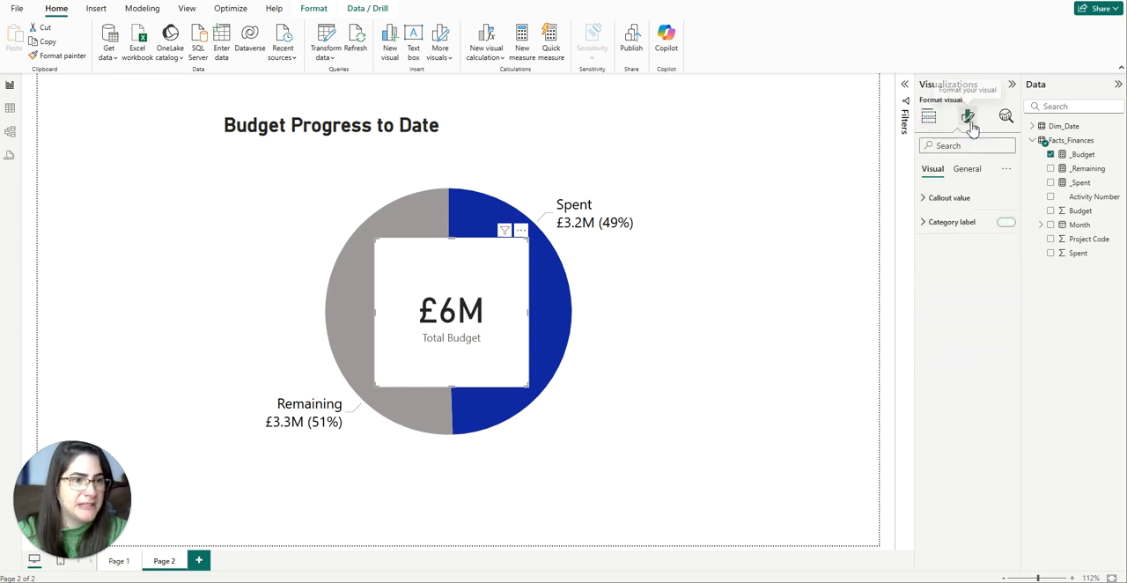
left_click(977, 173)
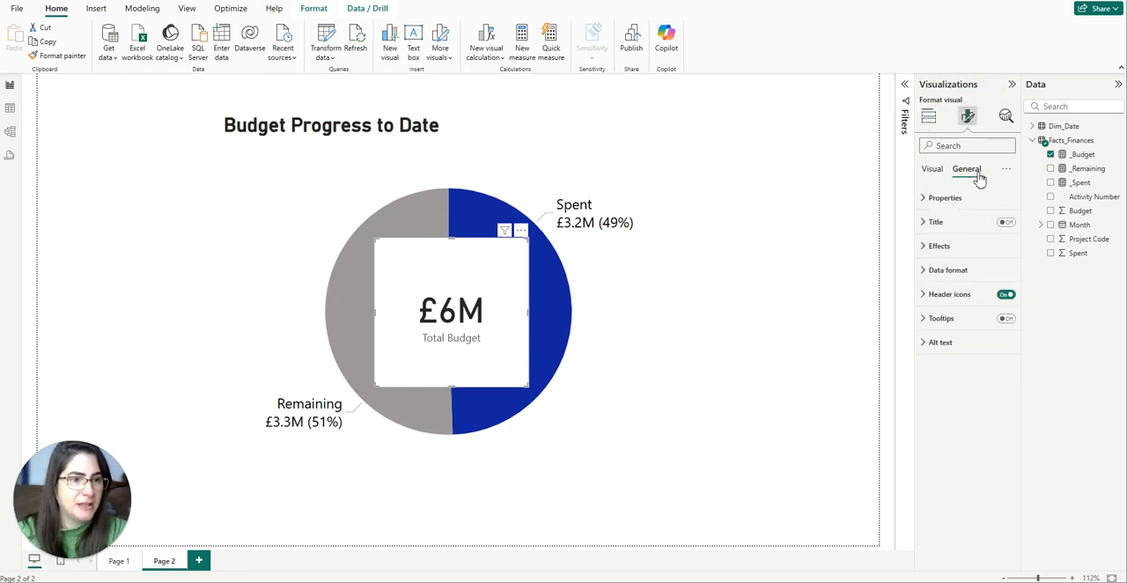
left_click(940, 246)
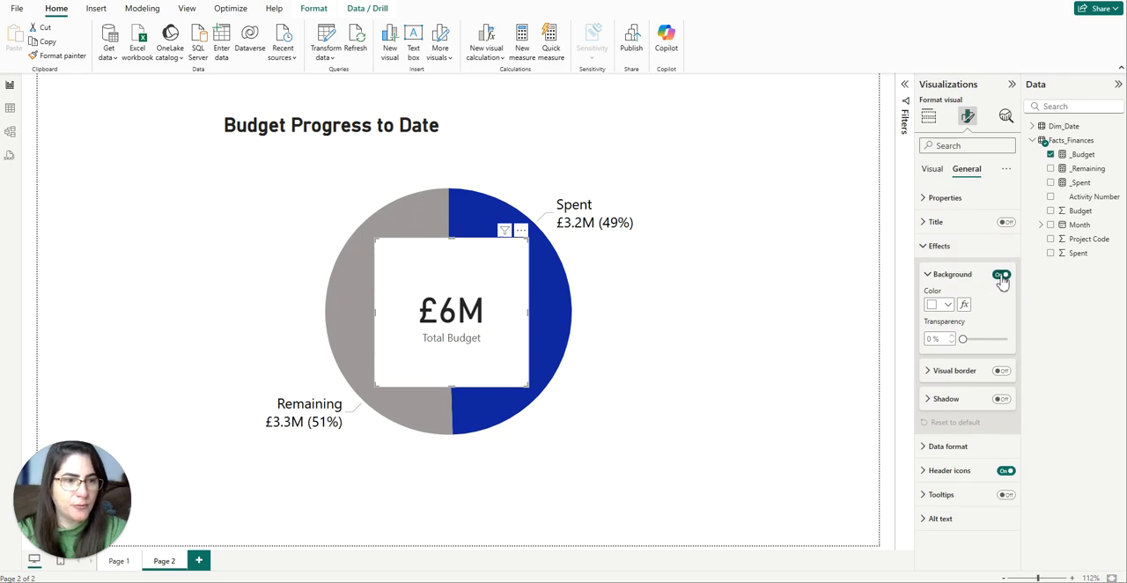
left_click(1001, 276)
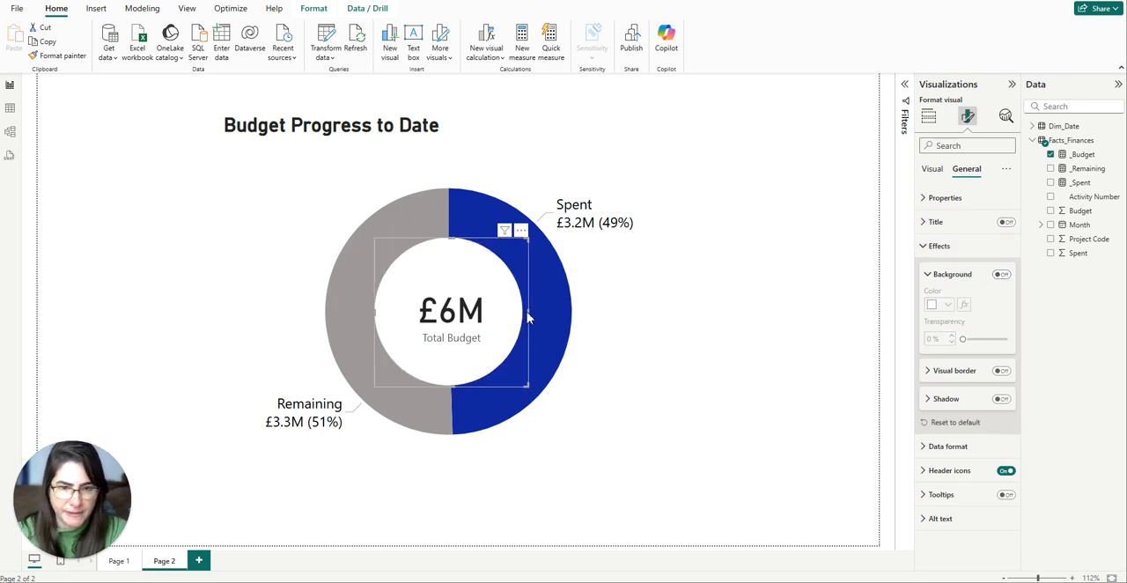
left_click_drag(528, 316, 522, 317)
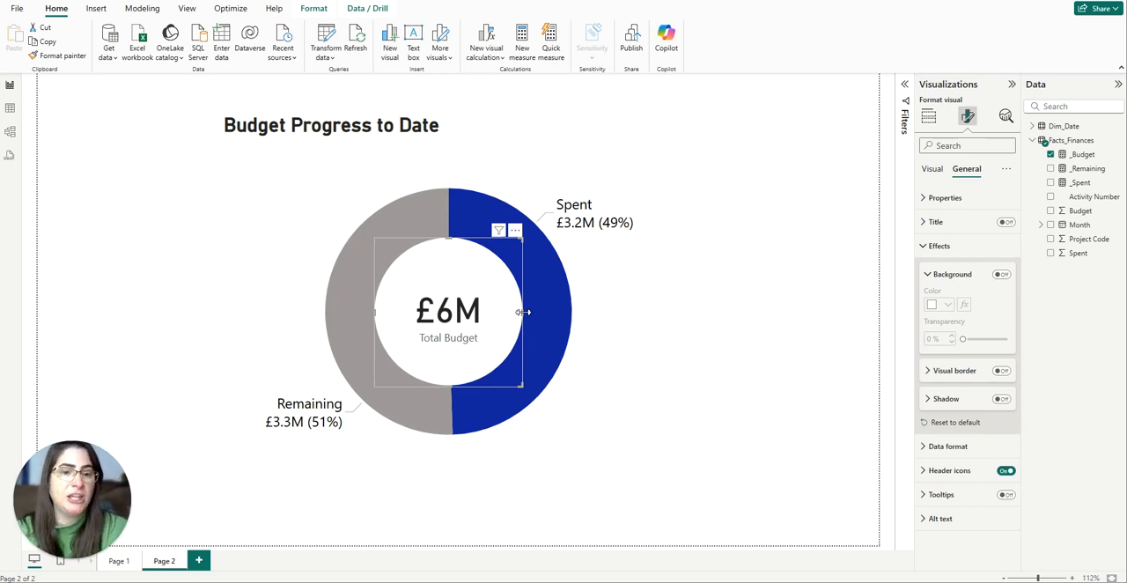
Set the card's callout value display units to None and its font size to 35.
left_click(967, 245)
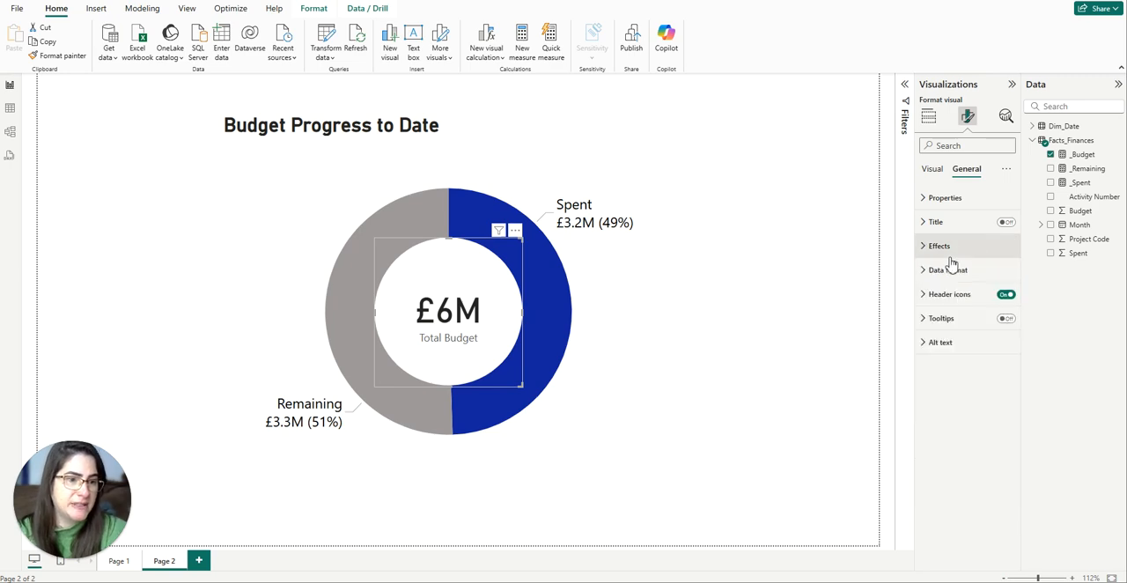
left_click(933, 168)
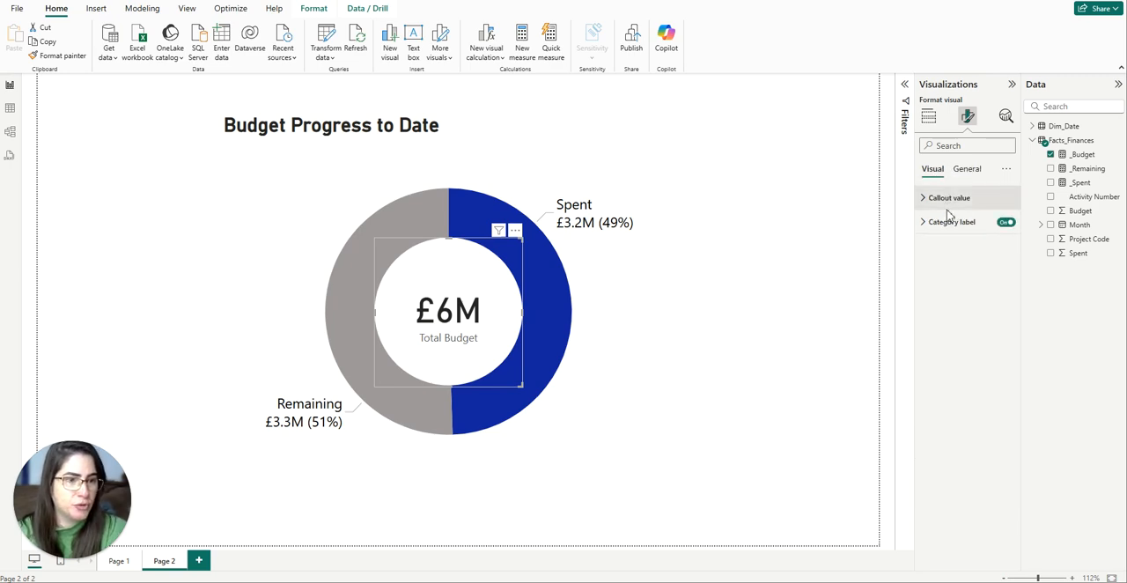
left_click(922, 199)
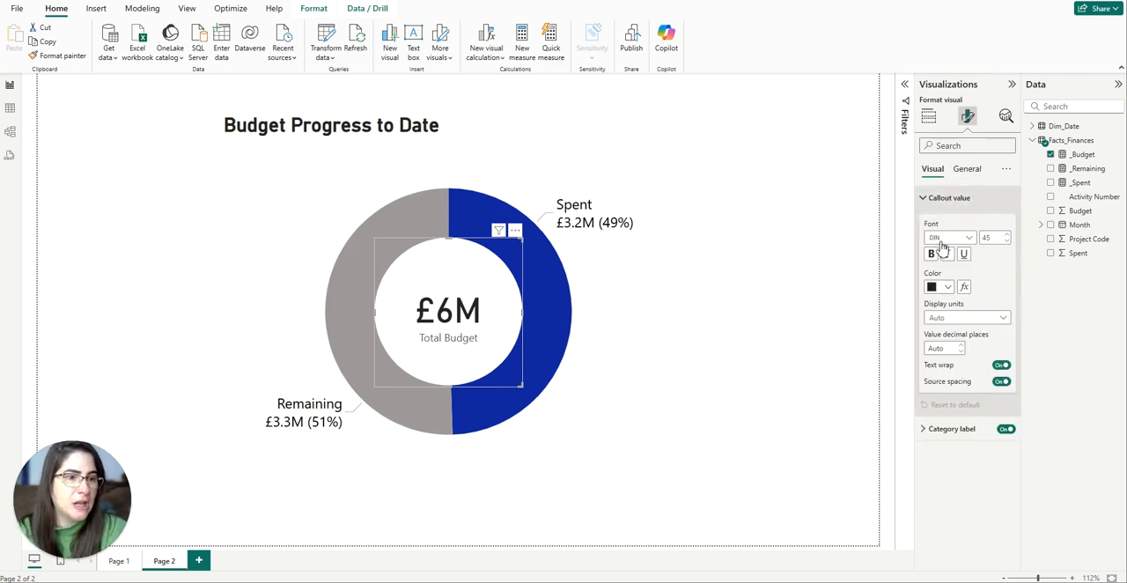
left_click(942, 318)
left_click(946, 346)
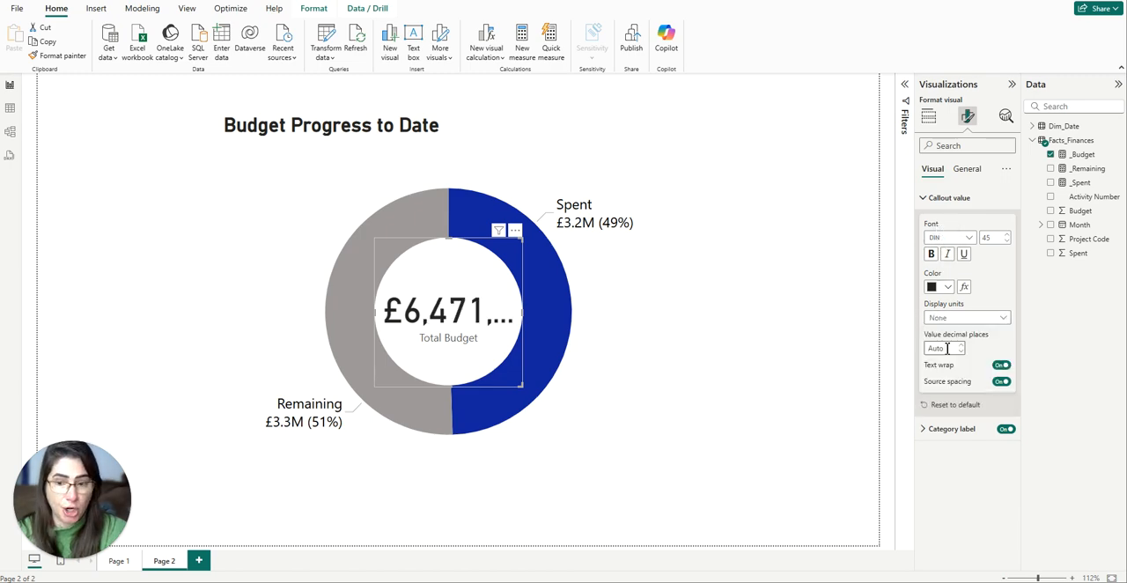
left_click(987, 237)
type("20")
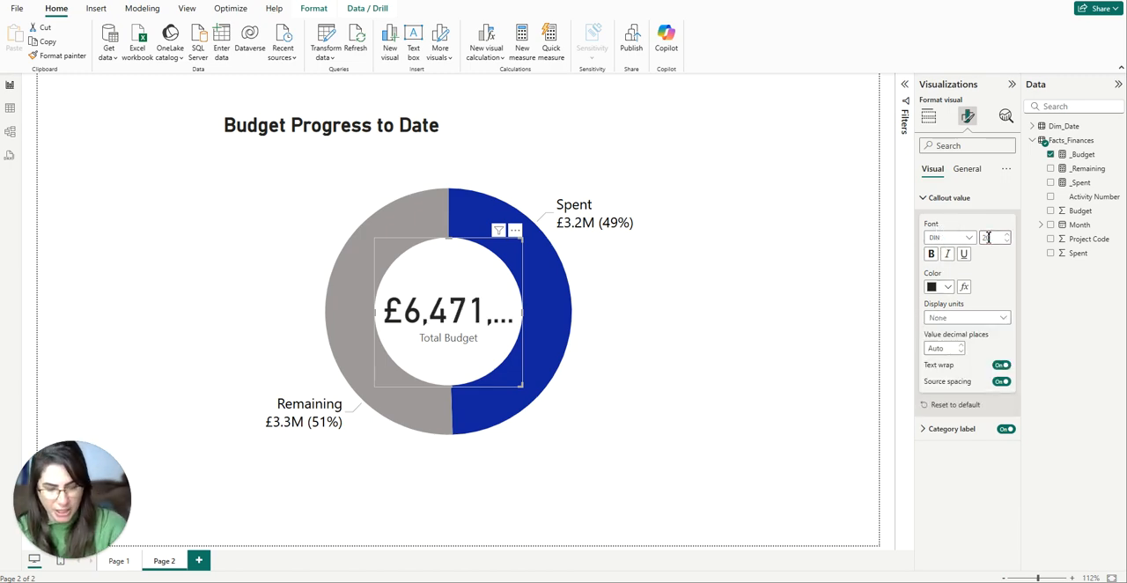
double_click(987, 238)
type("35")
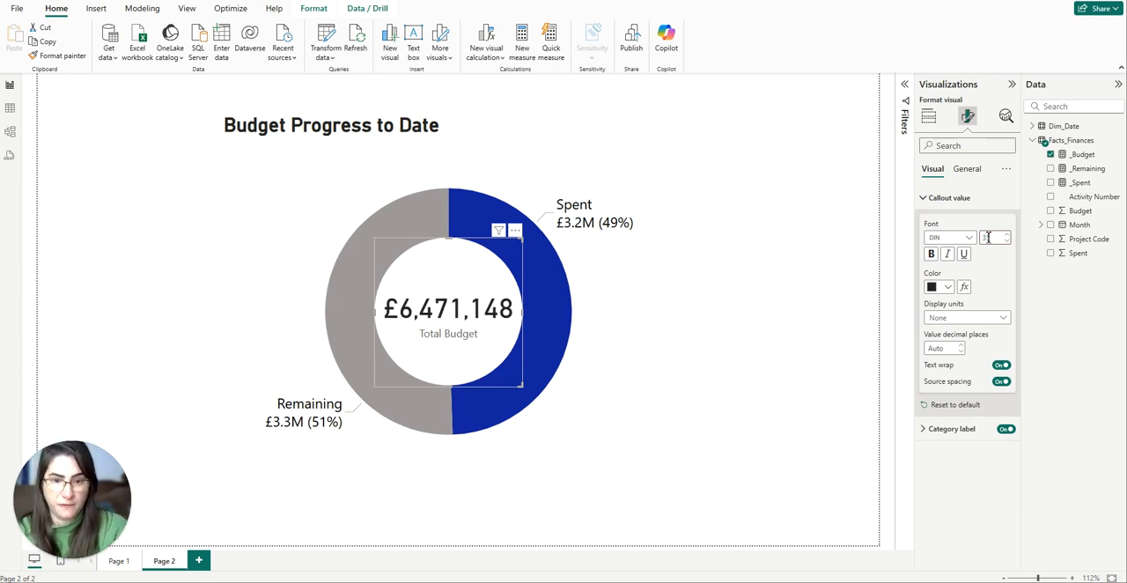
Set the card's callout value display units to Millions and its font size to 45, leaving the card deselected.
left_click(975, 318)
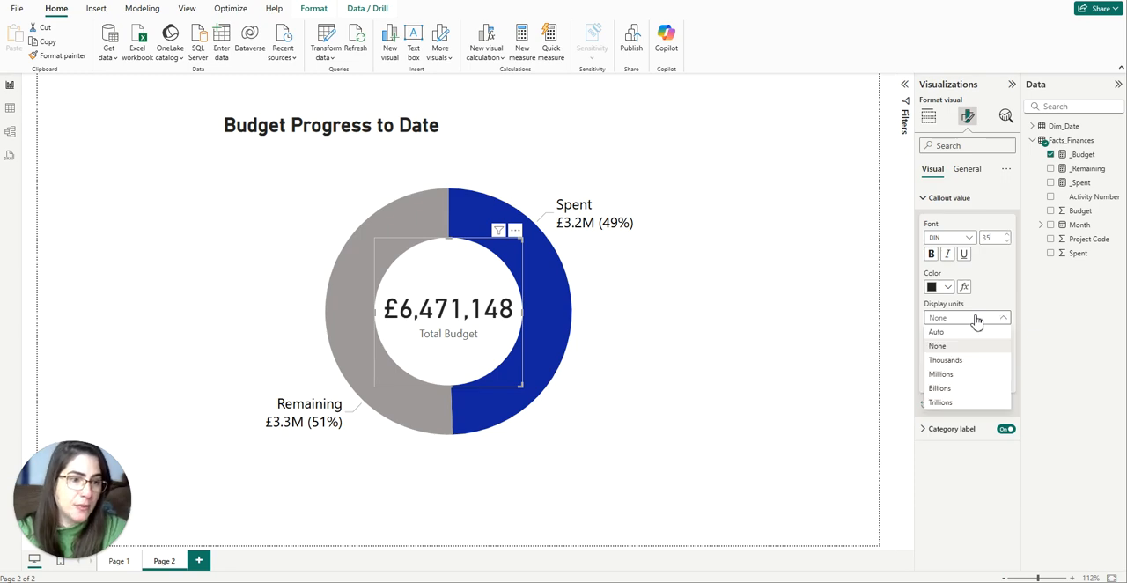
left_click(942, 374)
double_click(986, 238)
type("45")
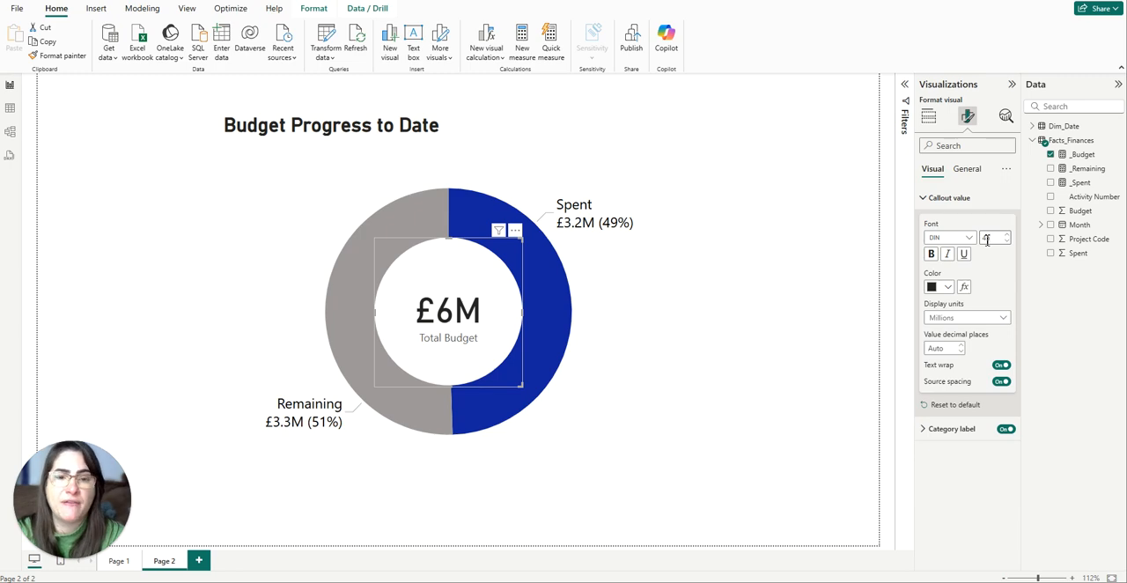
left_click(749, 319)
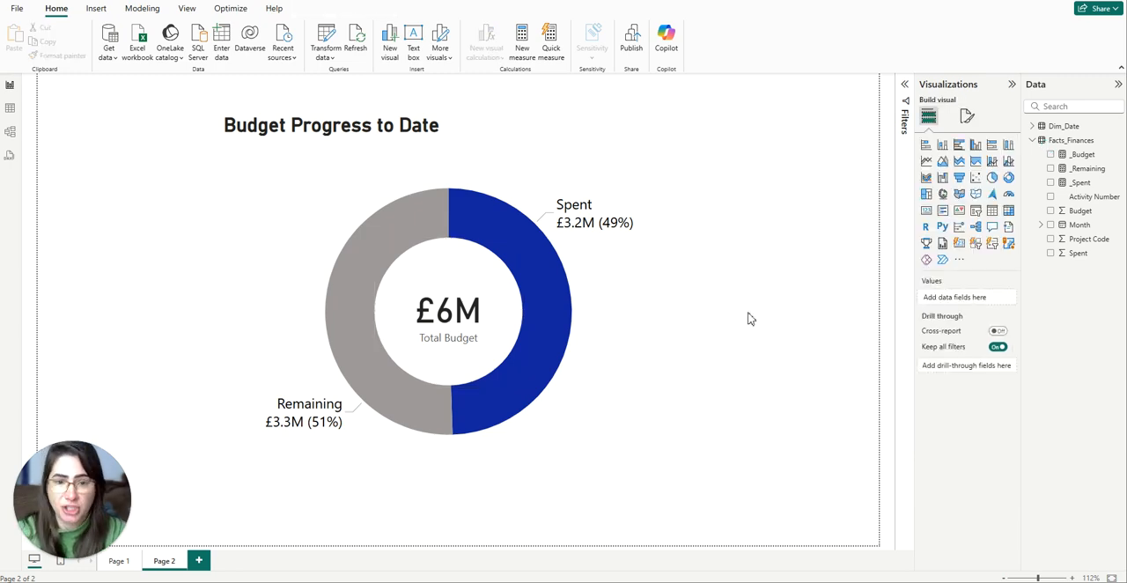